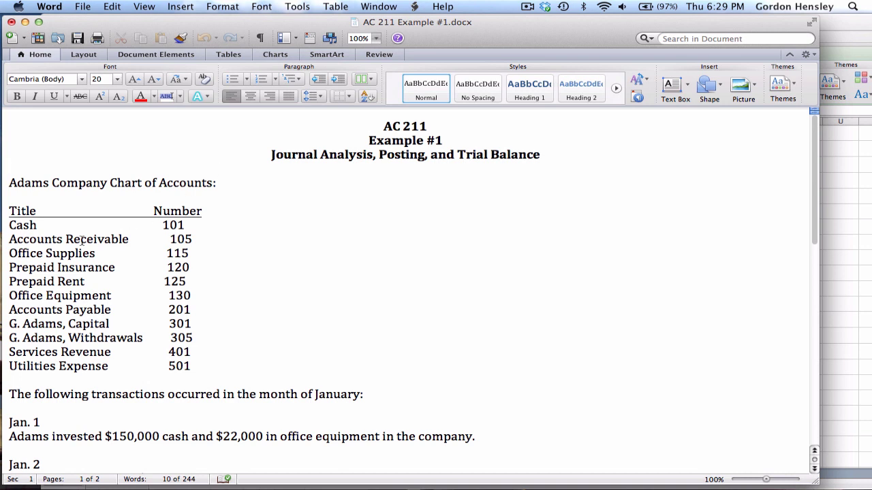
Review the chart of accounts: Cash, Accounts Payable, G. Adams Capital and Withdrawals, Services Revenue, Utilities Expense
{"action": "left_click", "coordinate": [43, 224]}
{"action": "left_click", "coordinate": [115, 311]}
{"action": "left_click", "coordinate": [113, 325]}
{"action": "left_click", "coordinate": [145, 338]}
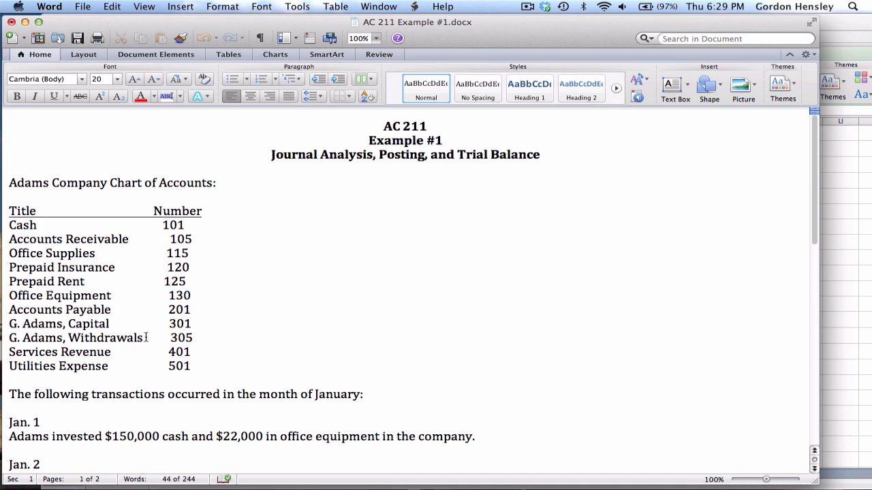
{"action": "left_click", "coordinate": [116, 352]}
{"action": "left_click", "coordinate": [114, 367]}
{"action": "left_click", "coordinate": [62, 323]}
Read the required tasks, including posting to T-Accounts, then return to the chart of accounts heading
{"action": "scroll", "coordinate": [421, 362], "scroll_direction": "down", "scroll_amount": 6}
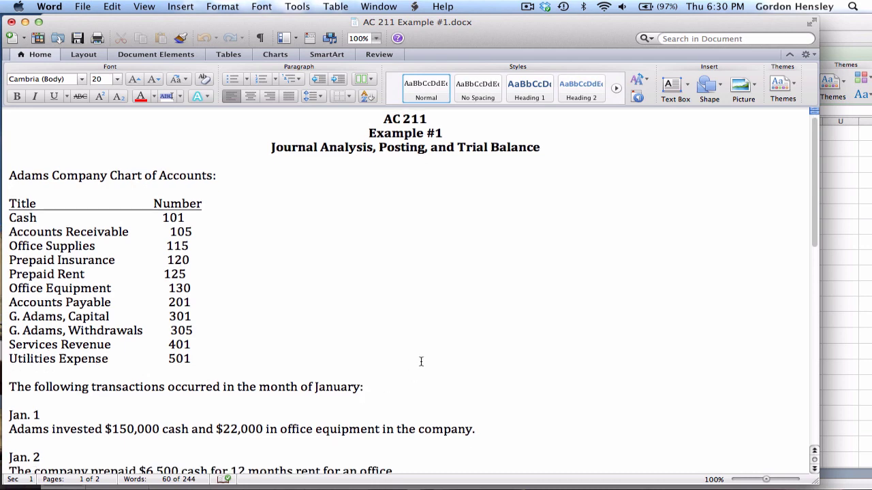
{"action": "scroll", "coordinate": [421, 362], "scroll_direction": "down", "scroll_amount": 9}
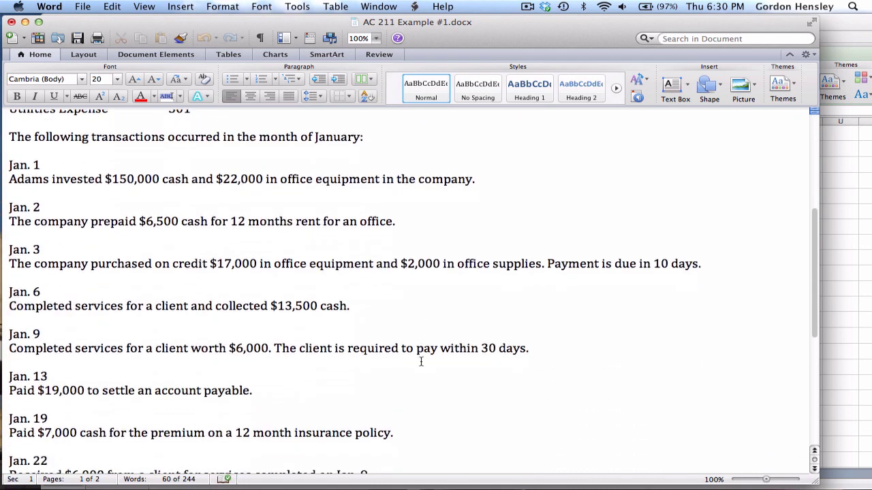
{"action": "scroll", "coordinate": [421, 361], "scroll_direction": "down", "scroll_amount": 4}
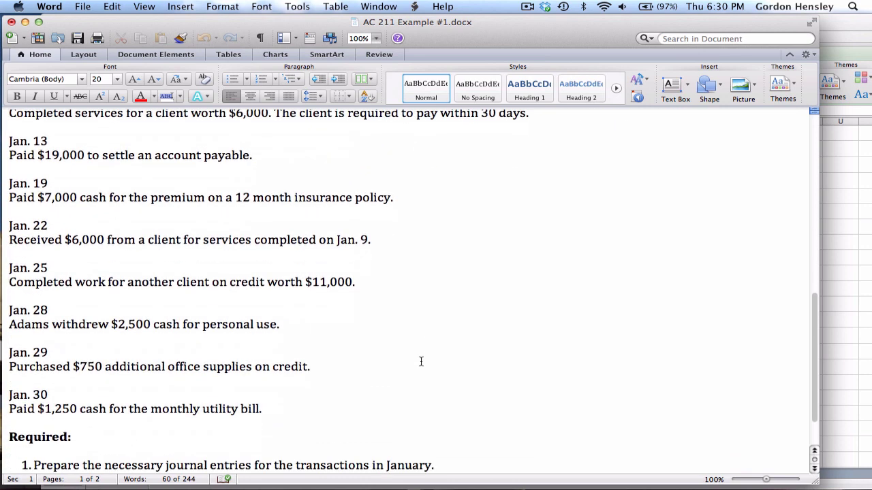
{"action": "left_click", "coordinate": [440, 402]}
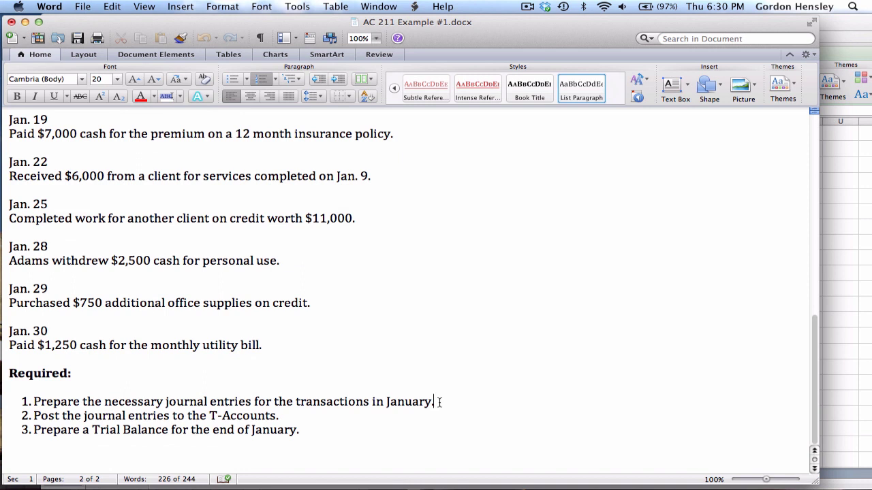
{"action": "left_click", "coordinate": [286, 416]}
{"action": "scroll", "coordinate": [284, 417], "scroll_direction": "up", "scroll_amount": 20}
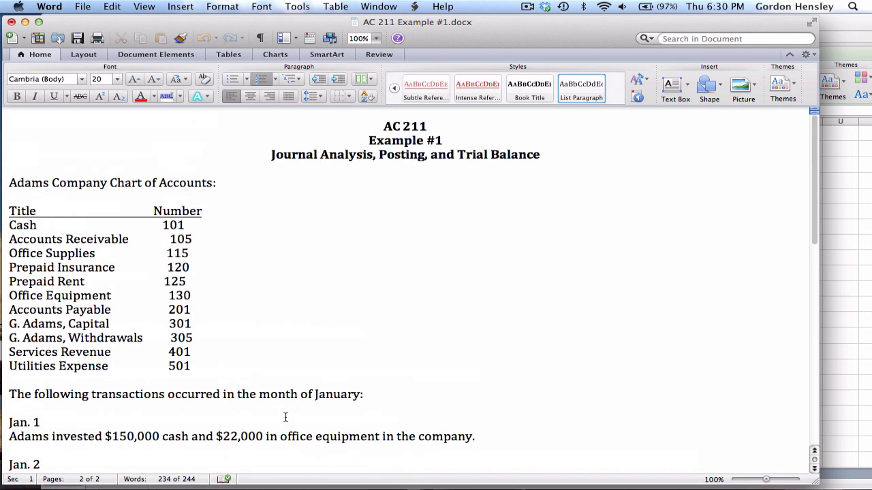
{"action": "left_click", "coordinate": [232, 183]}
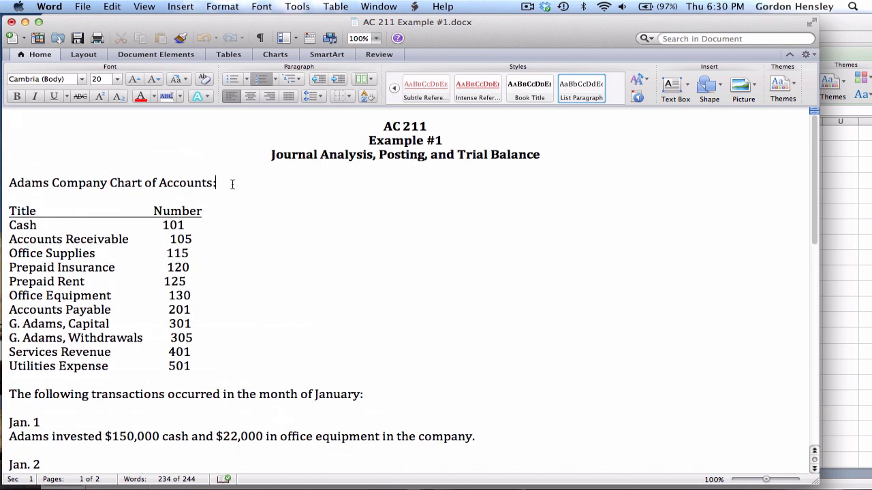
Switch to the Excel Journal Entries sheet and move past the headings to cell A2
{"action": "left_click", "coordinate": [850, 27]}
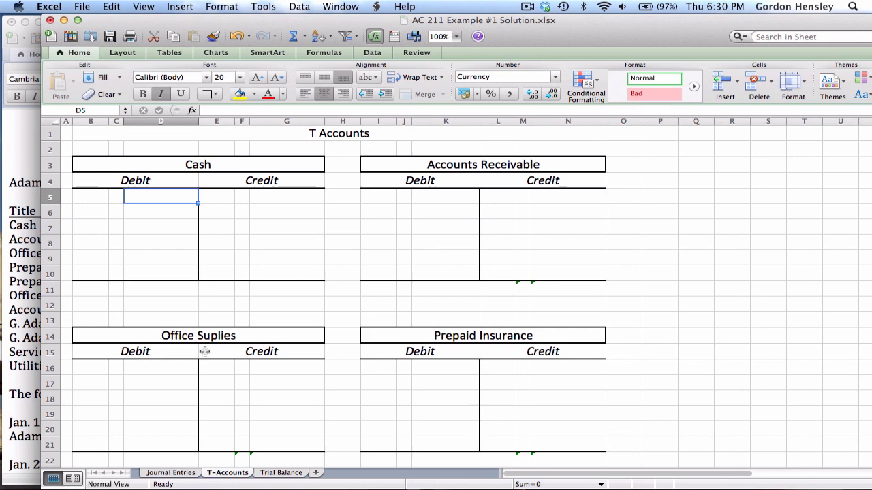
{"action": "left_click", "coordinate": [187, 475]}
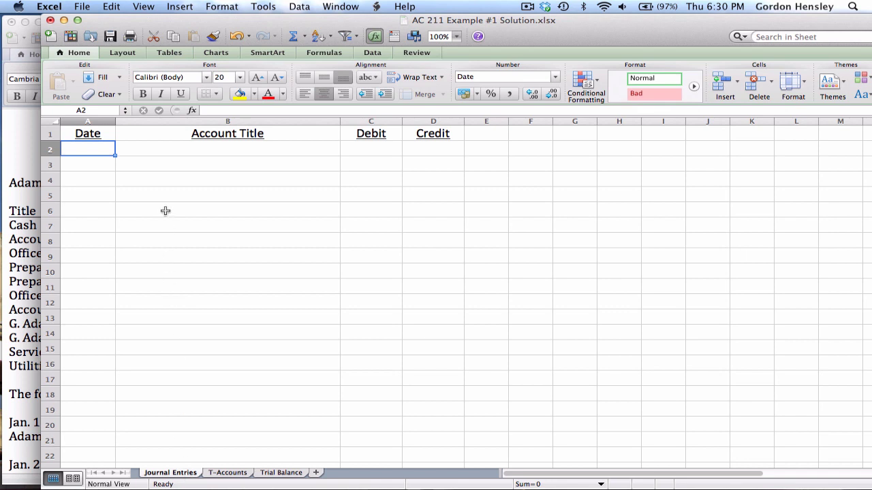
{"action": "left_click", "coordinate": [102, 135]}
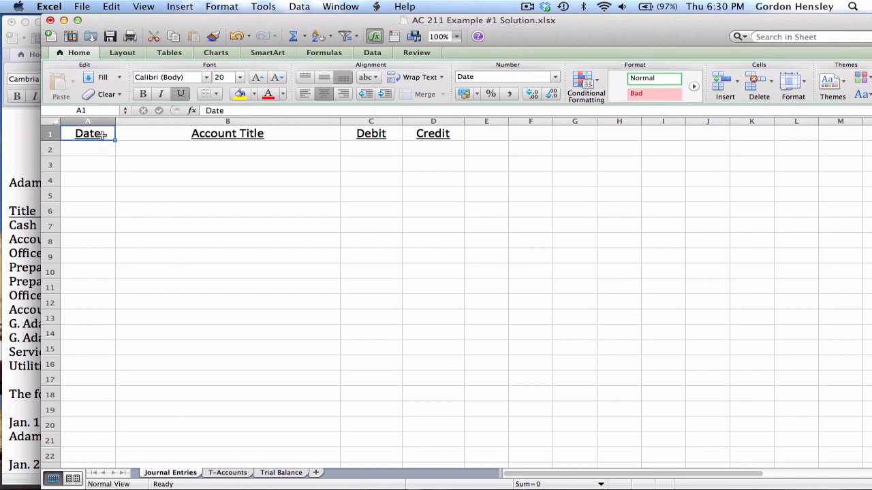
{"action": "key", "text": "Tab"}
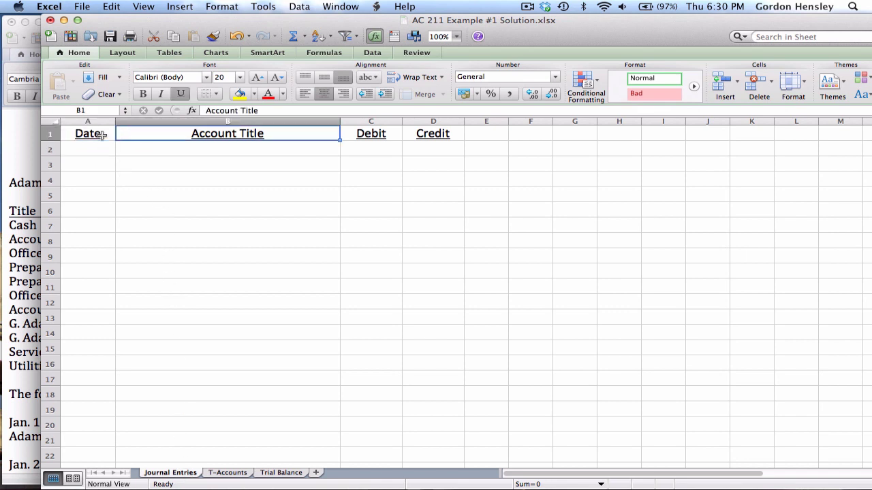
{"action": "key", "text": "Tab"}
{"action": "key", "text": "Tab"}
{"action": "key", "text": "Return"}
{"action": "key", "text": "Left"}
{"action": "key", "text": "Left"}
{"action": "key", "text": "Left"}
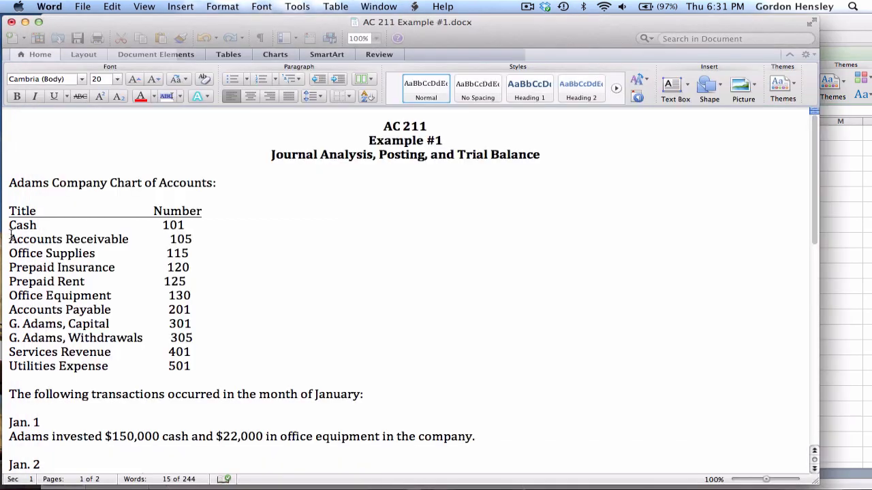
Scroll the Word document to the January transactions list, starting at the Jan. 1 investment
{"action": "left_click", "coordinate": [6, 239]}
{"action": "scroll", "coordinate": [101, 327], "scroll_direction": "down", "scroll_amount": 10}
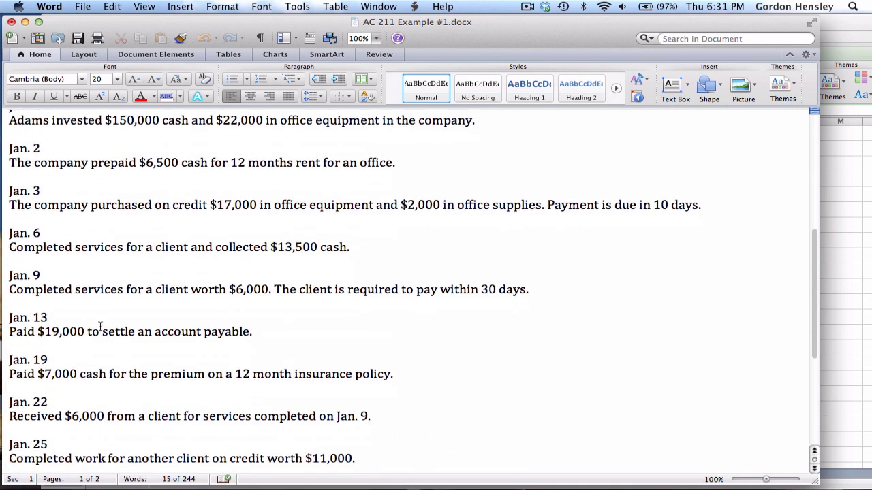
{"action": "scroll", "coordinate": [101, 320], "scroll_direction": "up", "scroll_amount": 1}
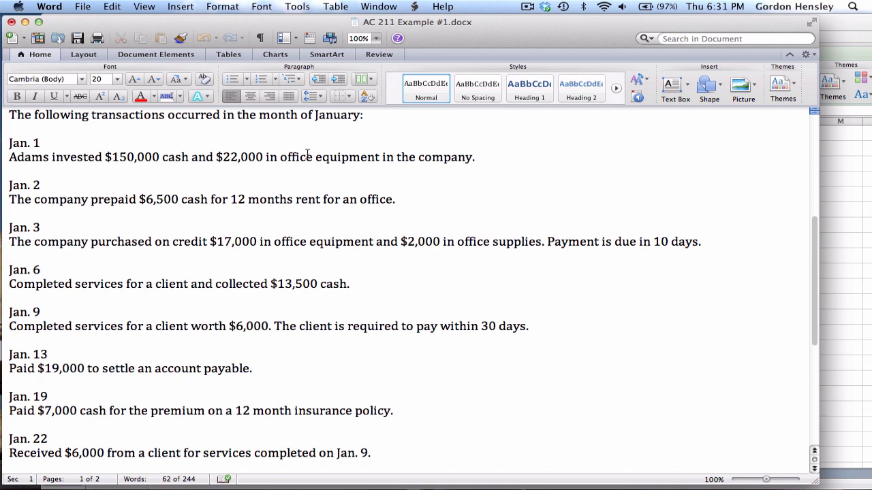
Enter the date 1/1/13 with account titles Cash and Office Equipment
{"action": "left_click", "coordinate": [843, 27]}
{"action": "type", "text": "1"}
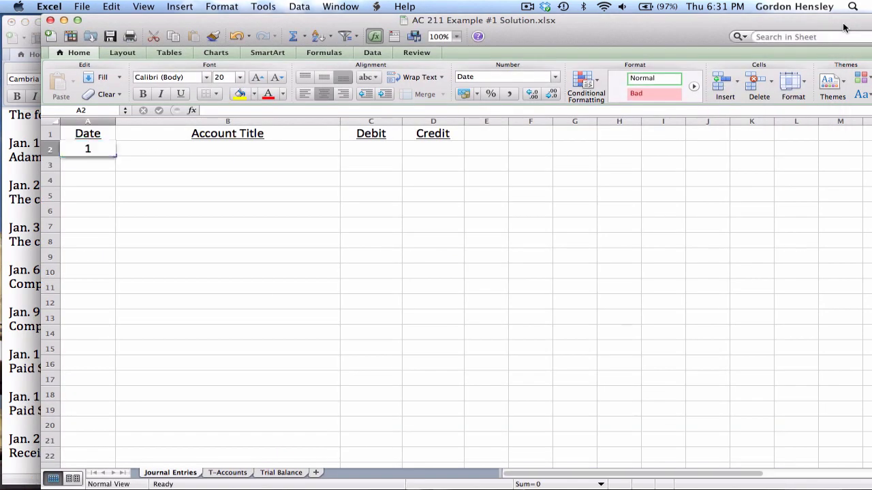
{"action": "type", "text": "/1/13"}
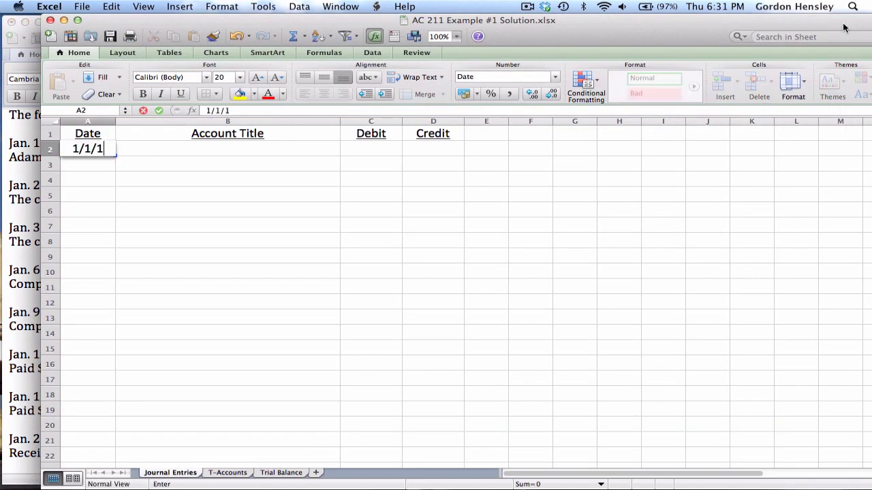
{"action": "key", "text": "Tab"}
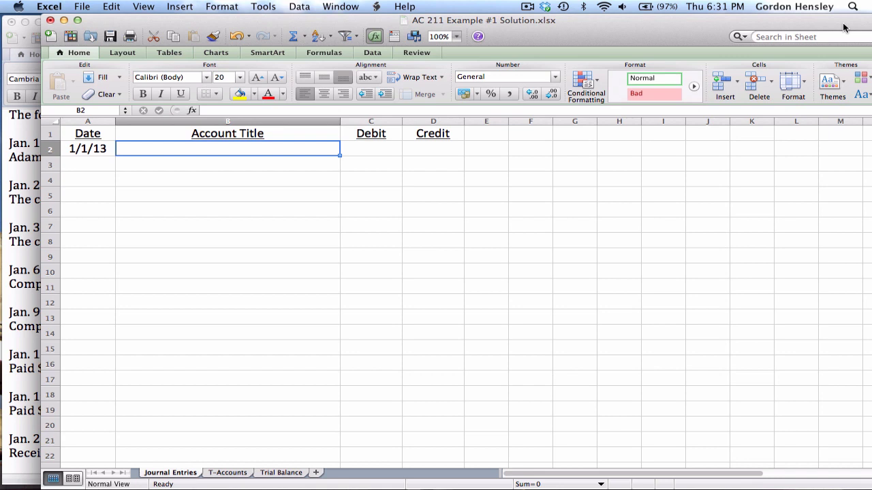
{"action": "type", "text": "Ca"}
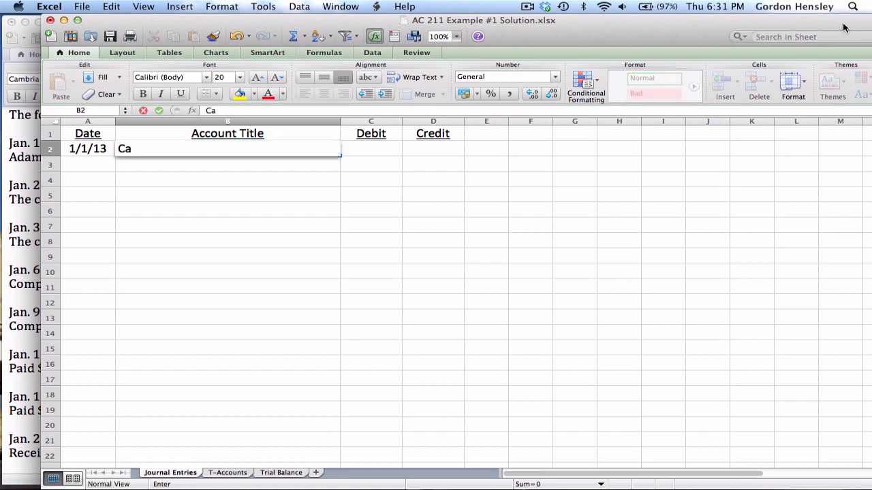
{"action": "type", "text": "sh"}
{"action": "key", "text": "Return"}
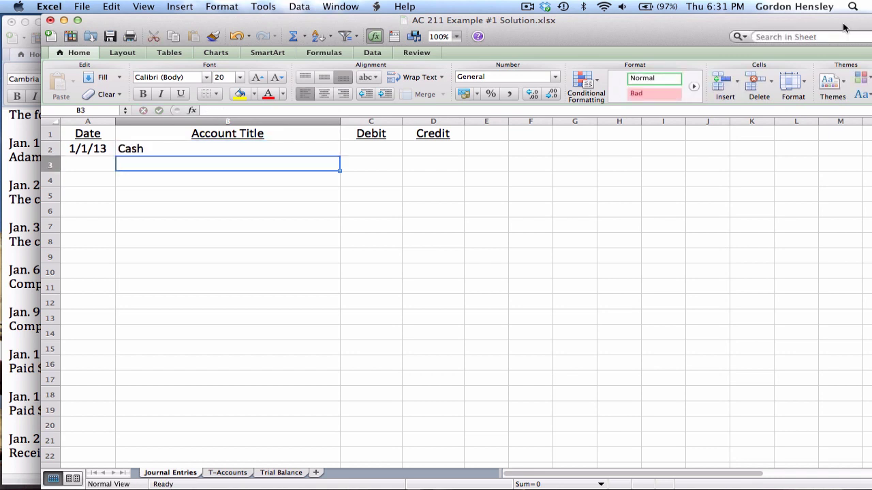
{"action": "type", "text": "Office"}
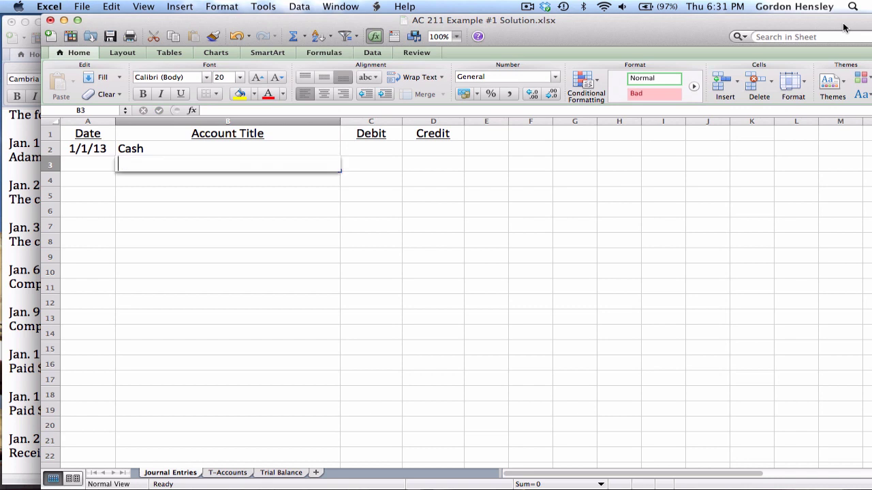
{"action": "type", "text": " E"}
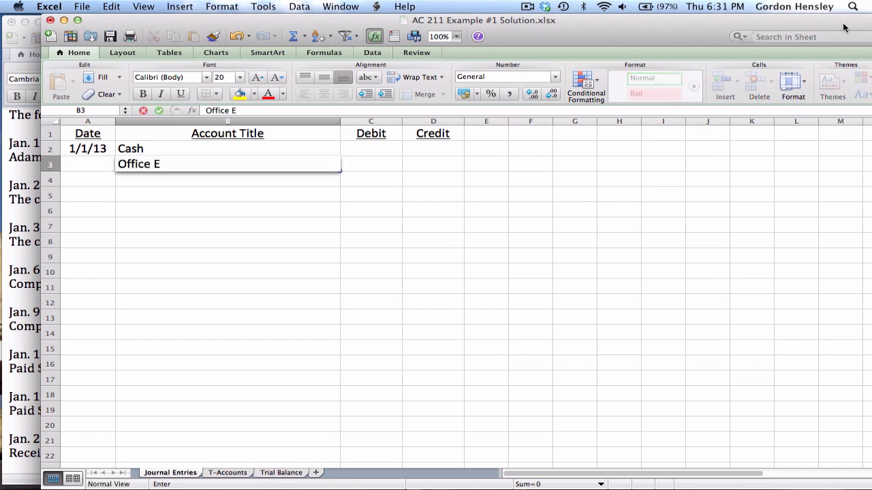
{"action": "type", "text": "quipment"}
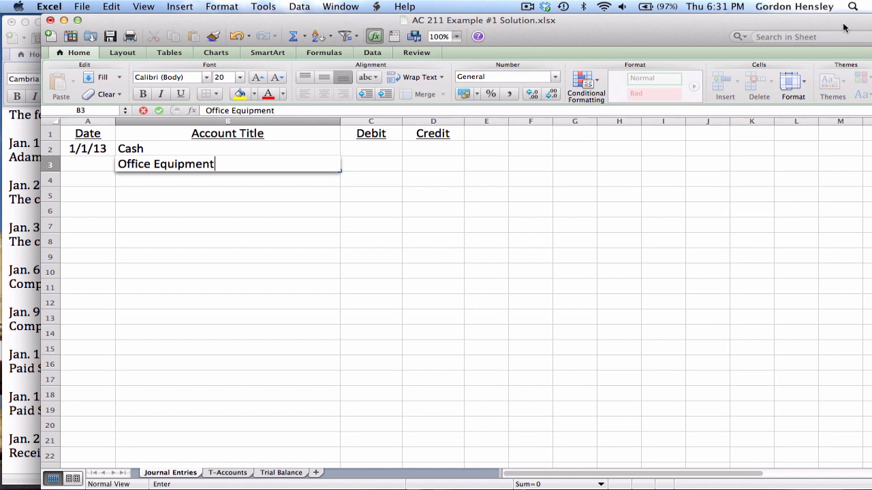
{"action": "key", "text": "Return"}
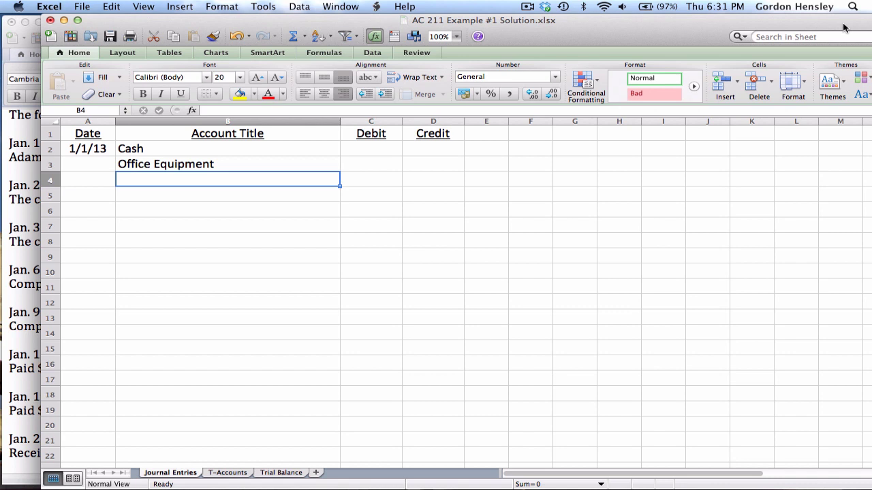
Enter debits of 150,000 for Cash and 22000 for Office Equipment
{"action": "key", "text": "Up"}
{"action": "key", "text": "Up"}
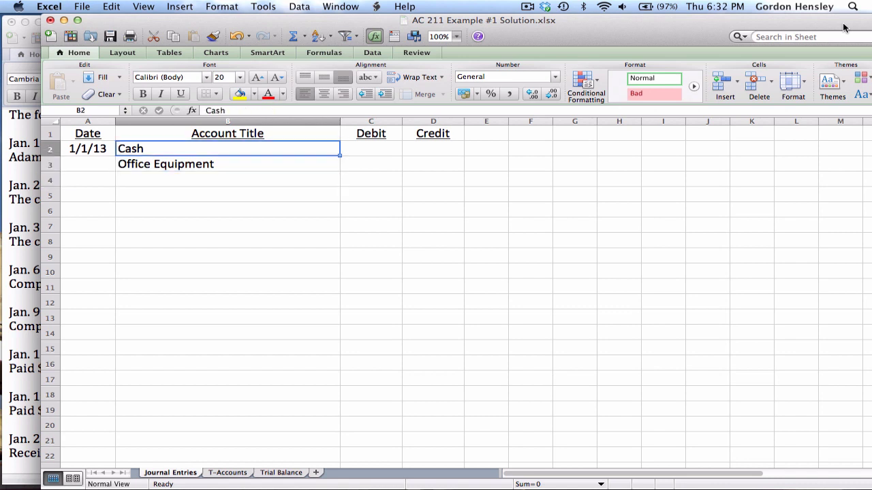
{"action": "key", "text": "Right"}
{"action": "type", "text": "1"}
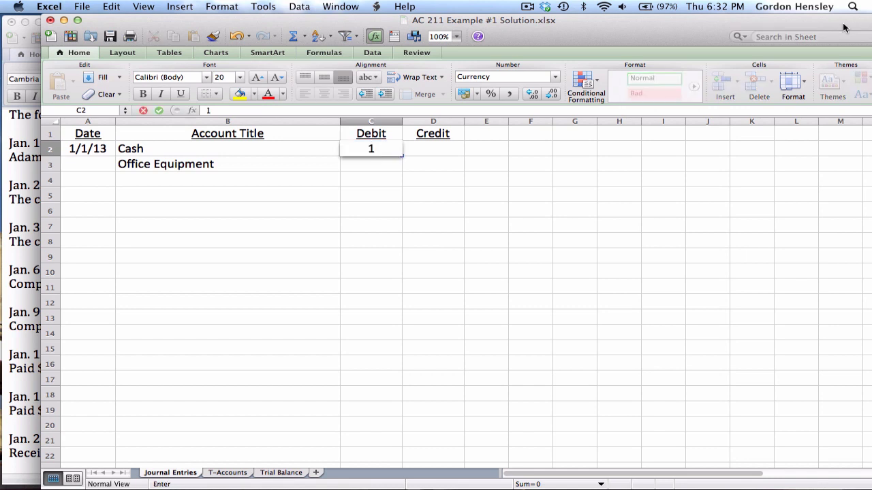
{"action": "type", "text": "50,000"}
{"action": "key", "text": "Return"}
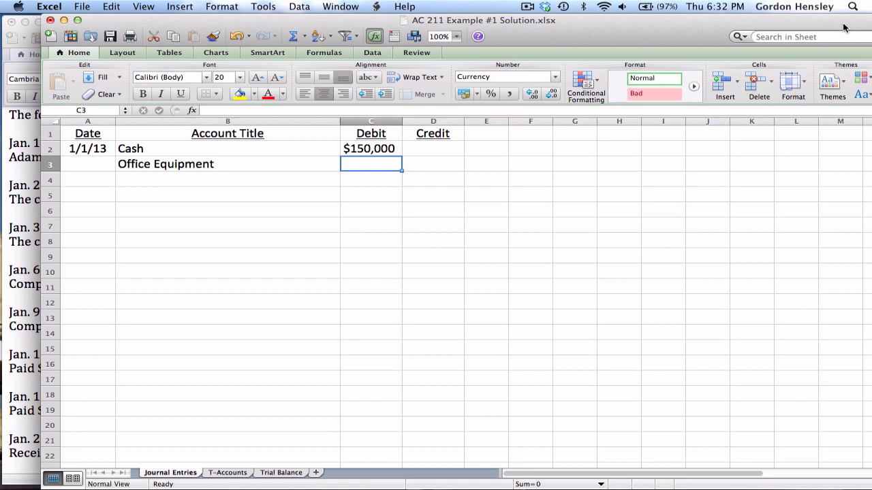
{"action": "type", "text": "22000"}
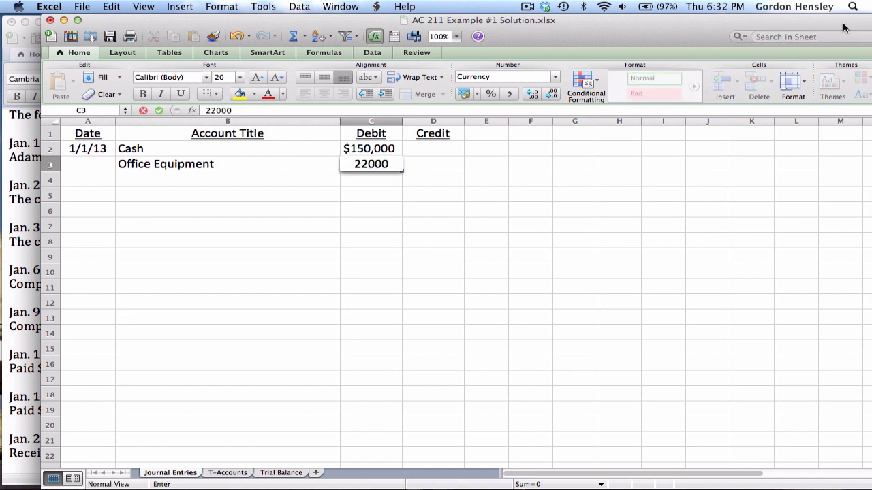
{"action": "key", "text": "Return"}
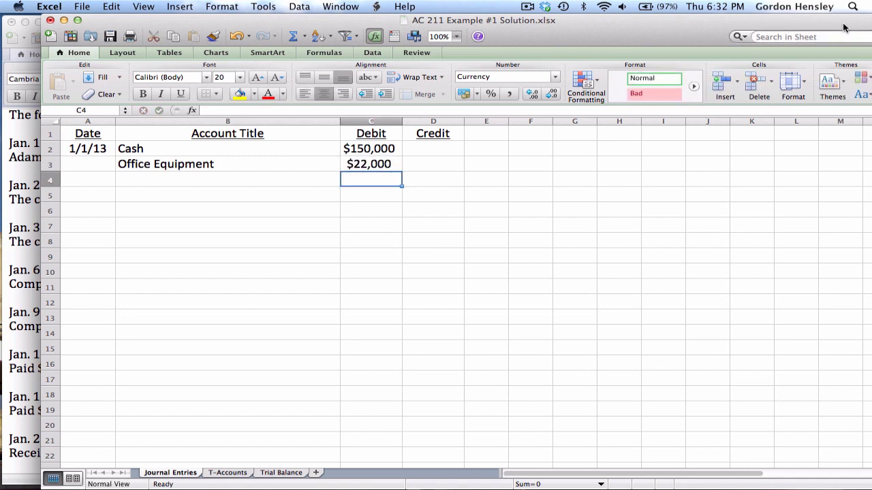
Credit 172,000 to G. Adams, Capital on row 4
{"action": "key", "text": "Tab"}
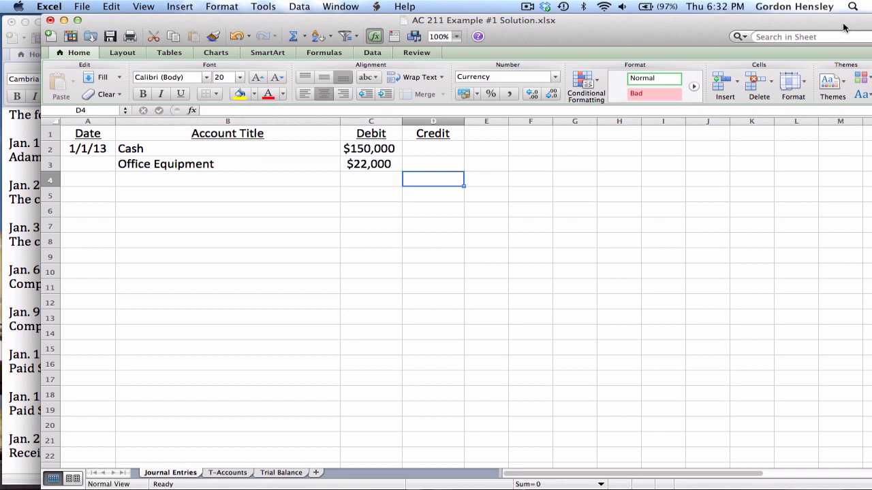
{"action": "type", "text": "17"}
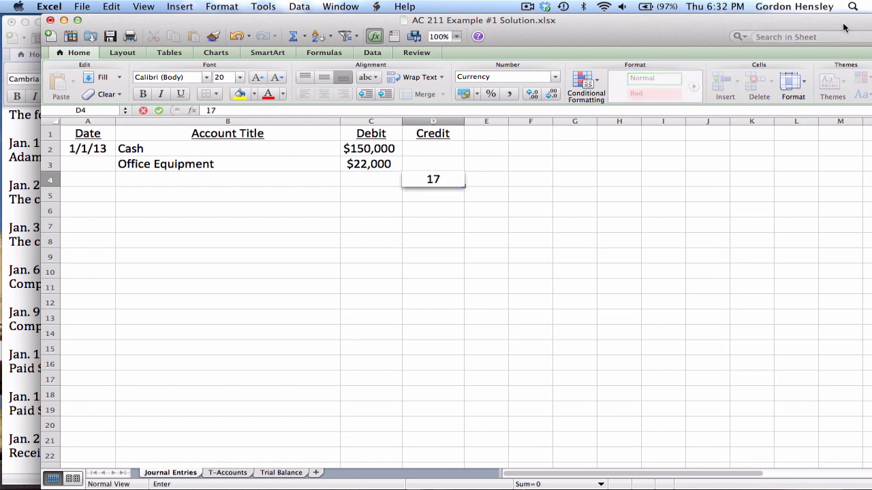
{"action": "type", "text": "2000"}
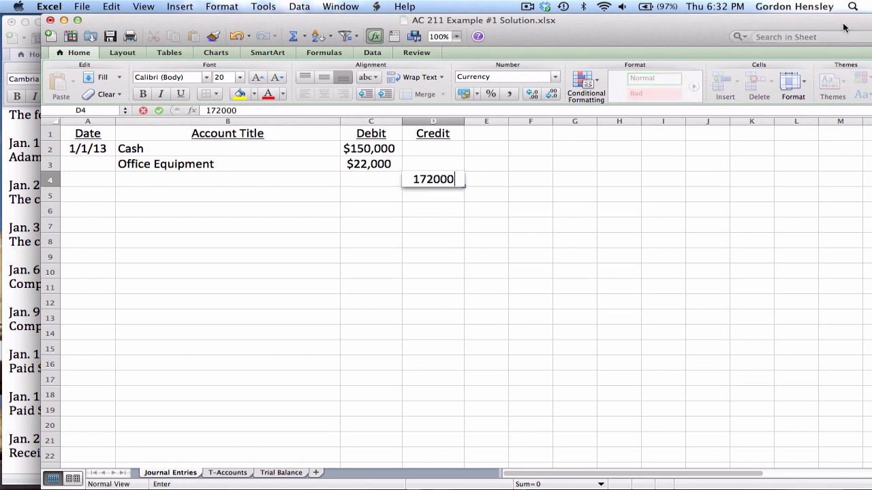
{"action": "key", "text": "Return"}
{"action": "key", "text": "Left"}
{"action": "key", "text": "Right"}
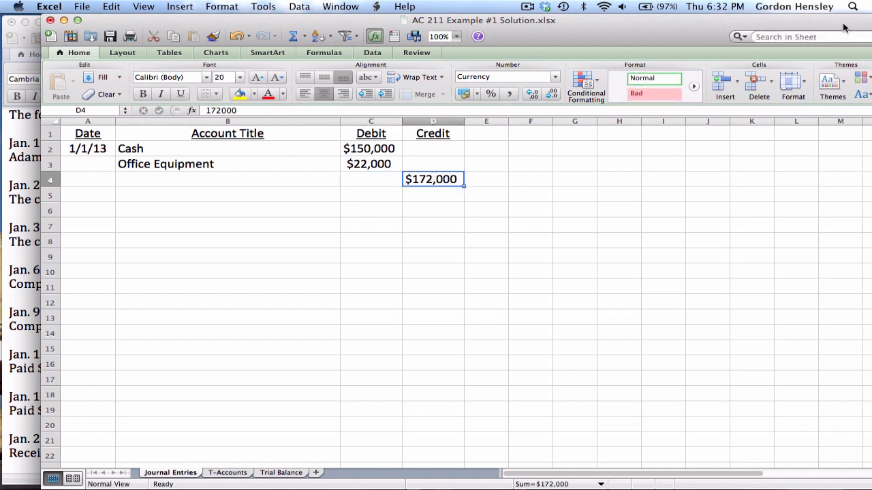
{"action": "key", "text": "Left"}
{"action": "key", "text": "Left"}
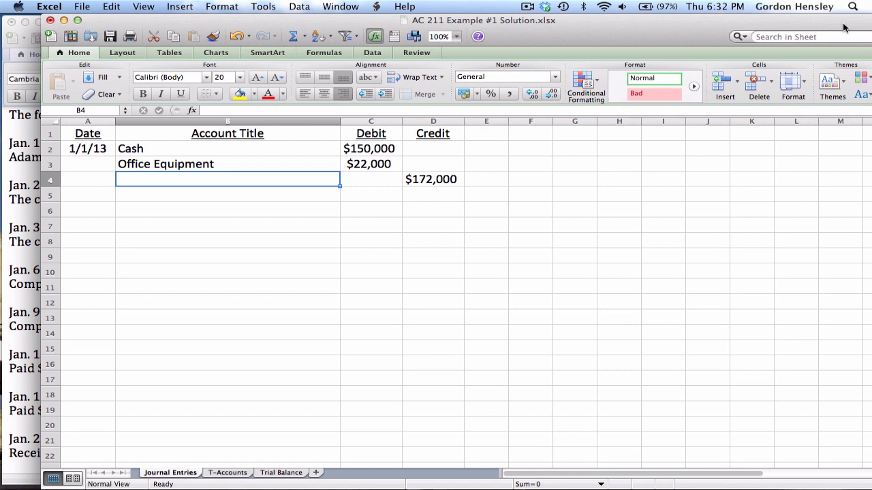
{"action": "type", "text": "G"}
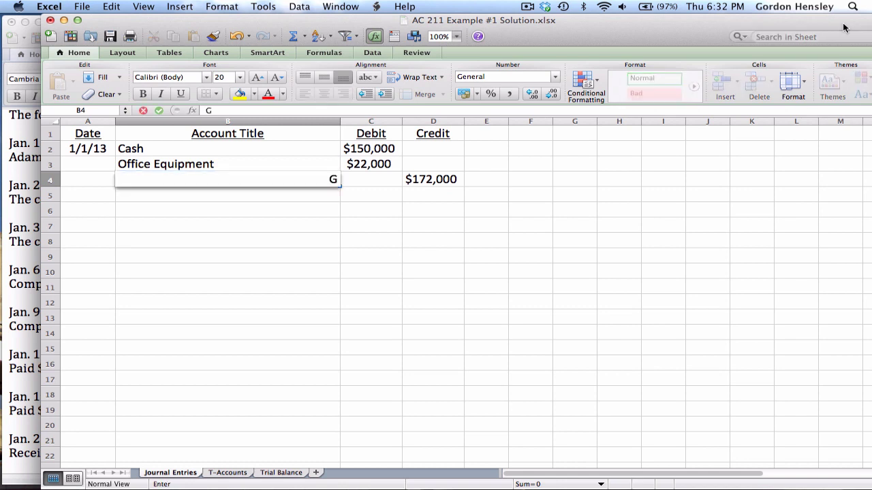
{"action": "type", "text": ". Adams"}
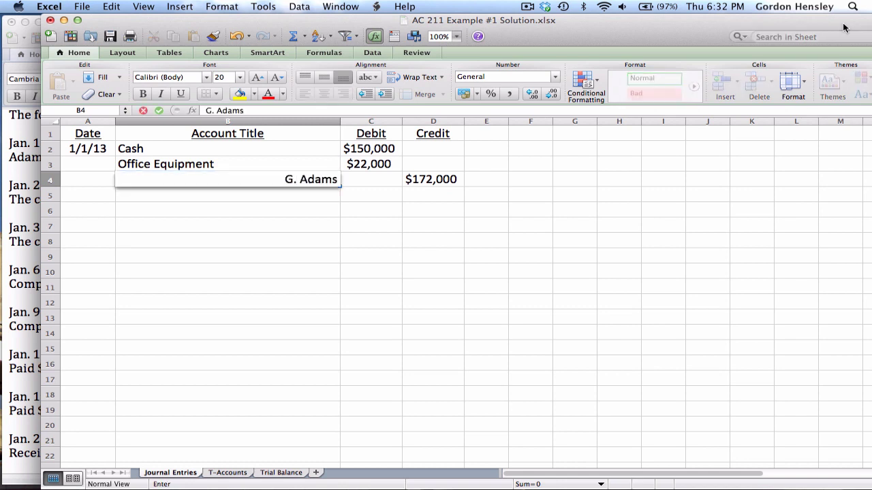
{"action": "type", "text": ", Capi"}
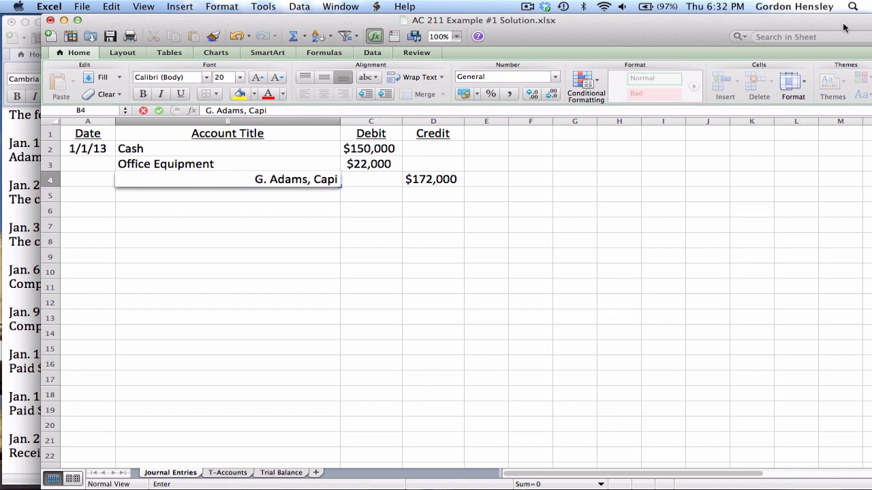
{"action": "type", "text": "tal"}
{"action": "key", "text": "Return"}
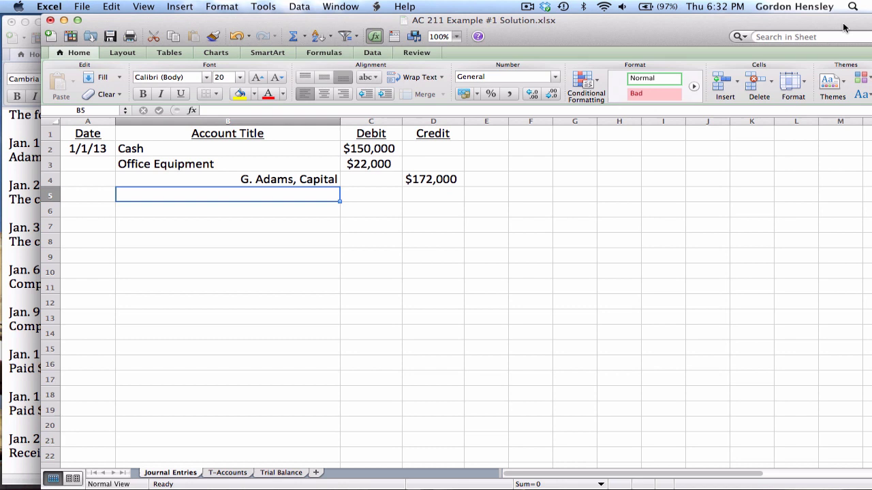
{"action": "key", "text": "Return"}
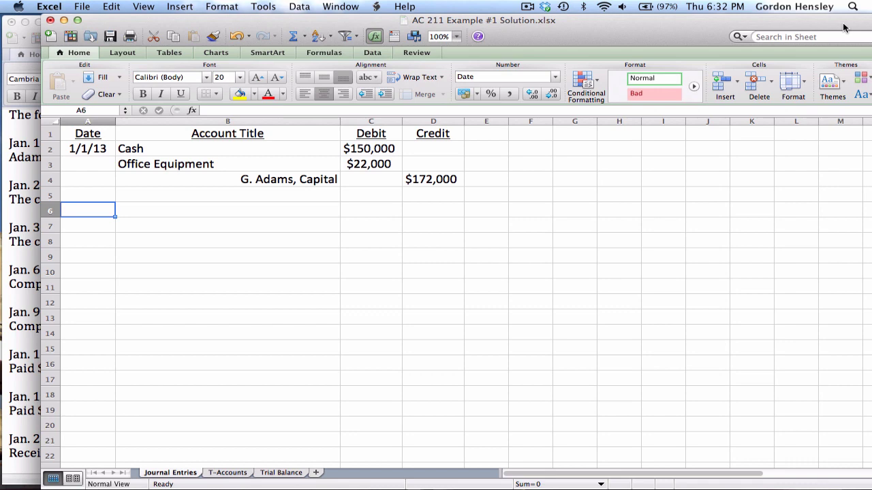
Locate the Jan. 2 transaction and its $6,500 prepaid rent amount in the Word list
{"action": "left_click", "coordinate": [30, 163]}
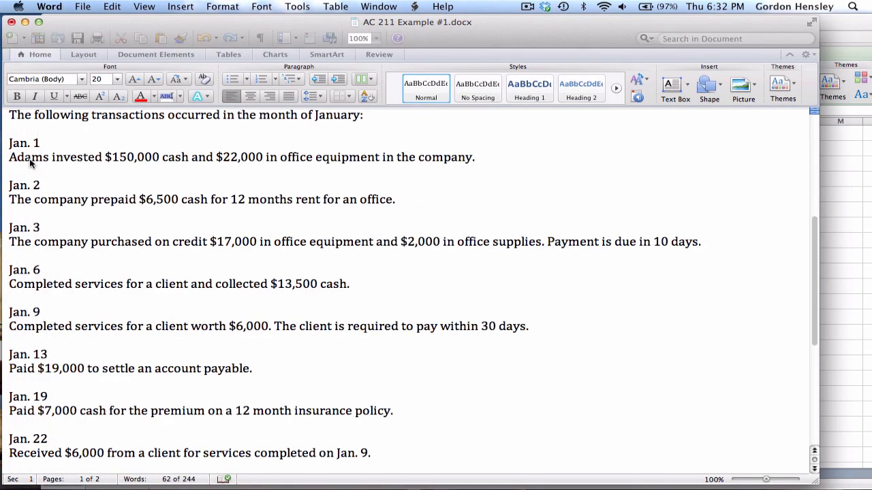
{"action": "scroll", "coordinate": [48, 185], "scroll_direction": "down", "scroll_amount": 3}
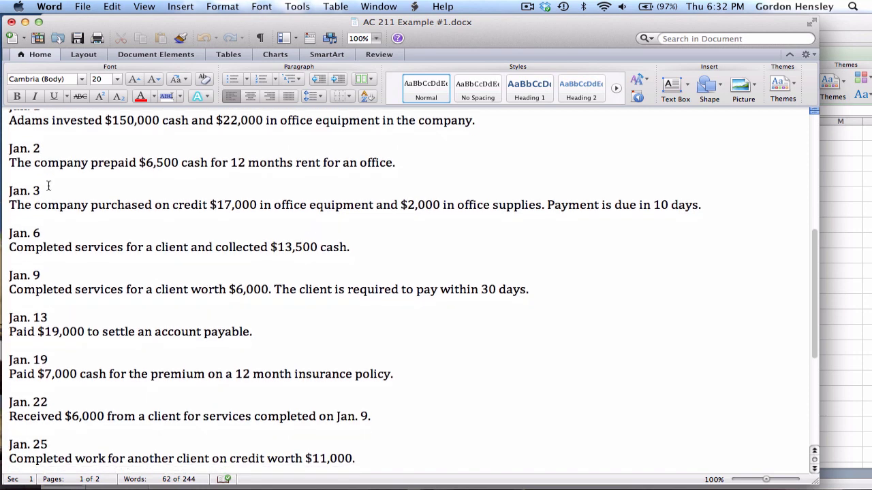
{"action": "left_click", "coordinate": [49, 185]}
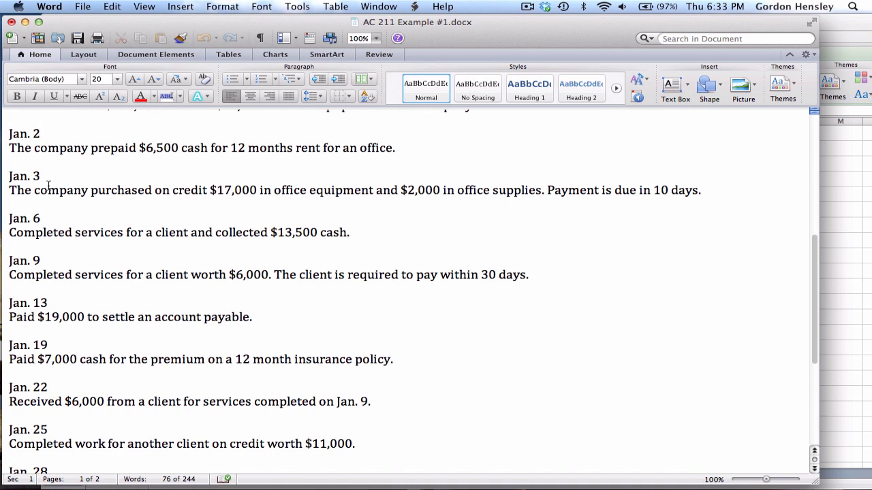
{"action": "left_click", "coordinate": [178, 147]}
Enter date 1/2/13 with a 6500 debit on row 6 and a 6500 credit on row 7
{"action": "left_click", "coordinate": [843, 24]}
{"action": "type", "text": "1"}
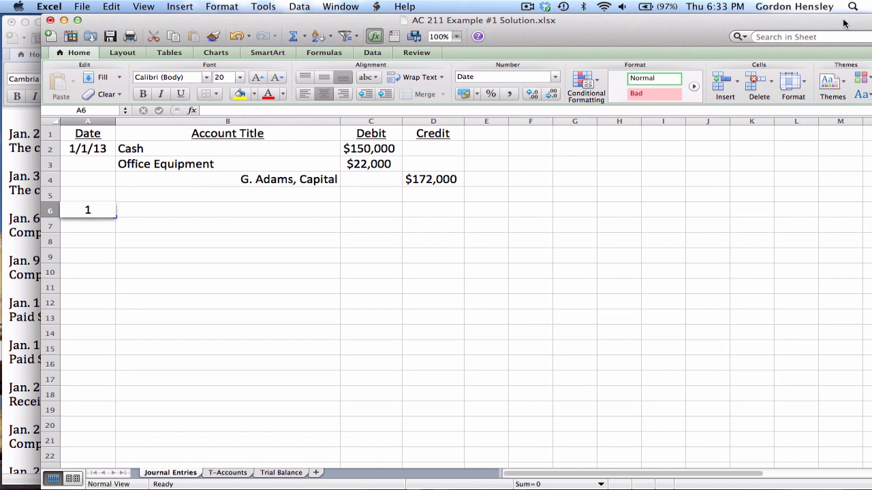
{"action": "type", "text": "/2/13"}
{"action": "key", "text": "Tab"}
{"action": "key", "text": "Tab"}
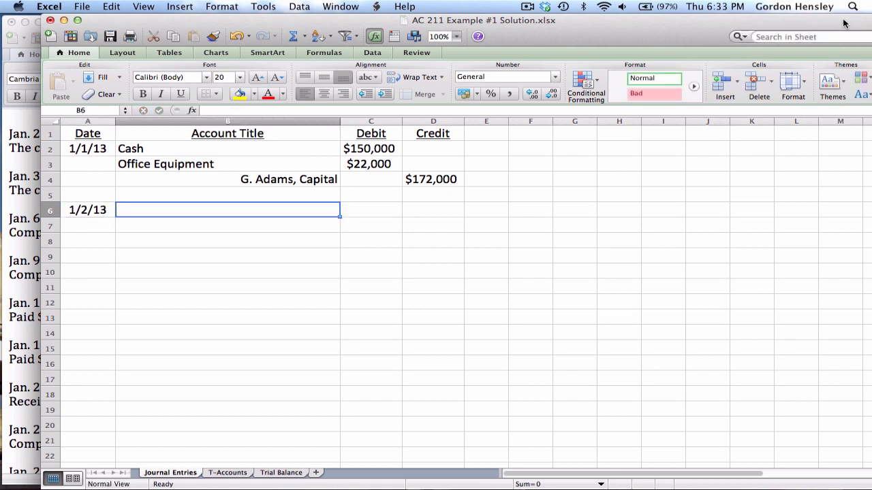
{"action": "type", "text": "65000"}
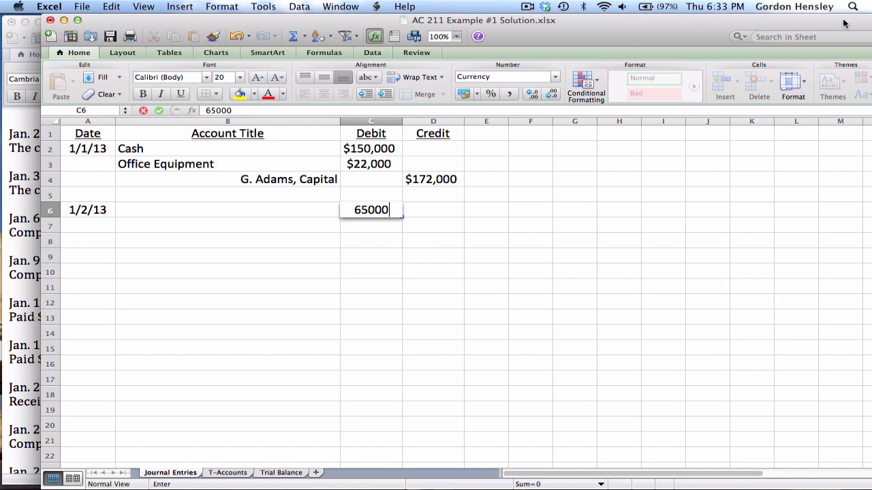
{"action": "key", "text": "BackSpace"}
{"action": "key", "text": "Tab"}
{"action": "key", "text": "Down"}
{"action": "type", "text": "6500"}
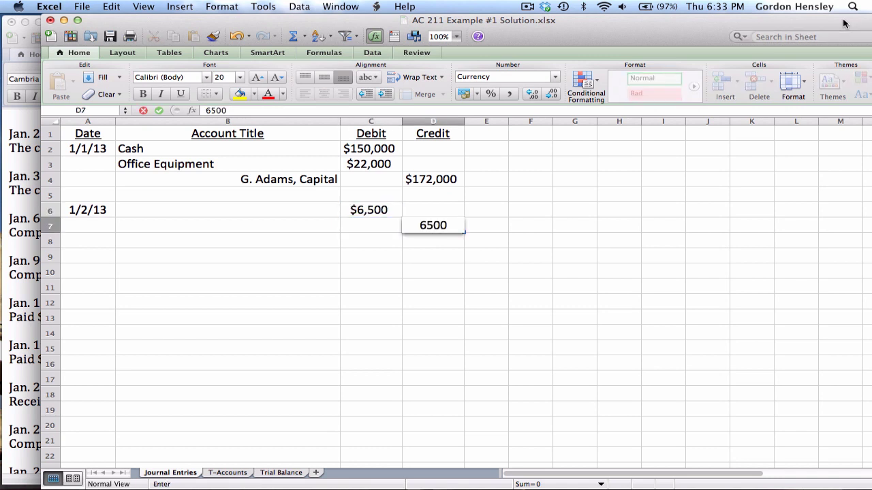
{"action": "key", "text": "Up"}
{"action": "key", "text": "Left"}
{"action": "key", "text": "Left"}
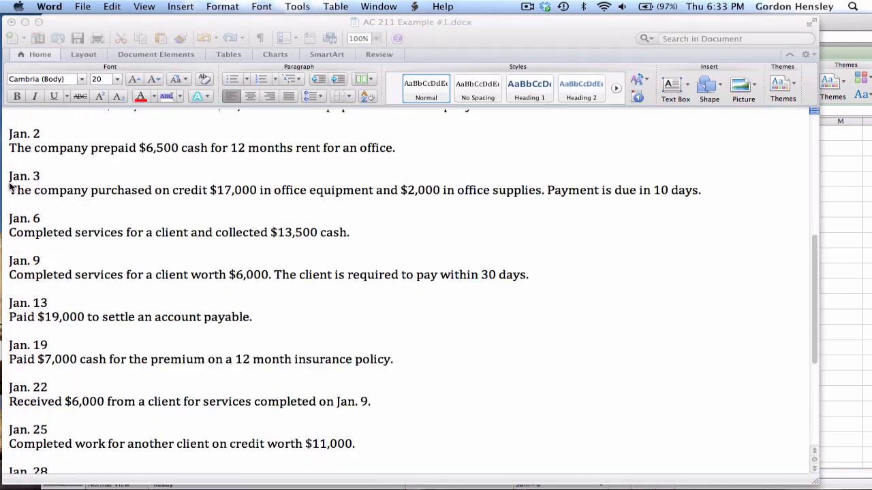
Title the entry's debit Prepaid Rent and its credit Cash
{"action": "left_click", "coordinate": [12, 188]}
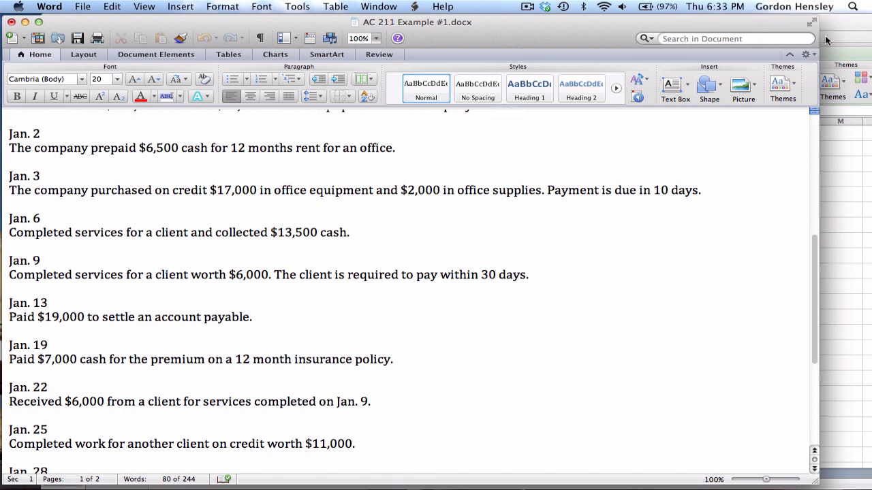
{"action": "left_click", "coordinate": [847, 27]}
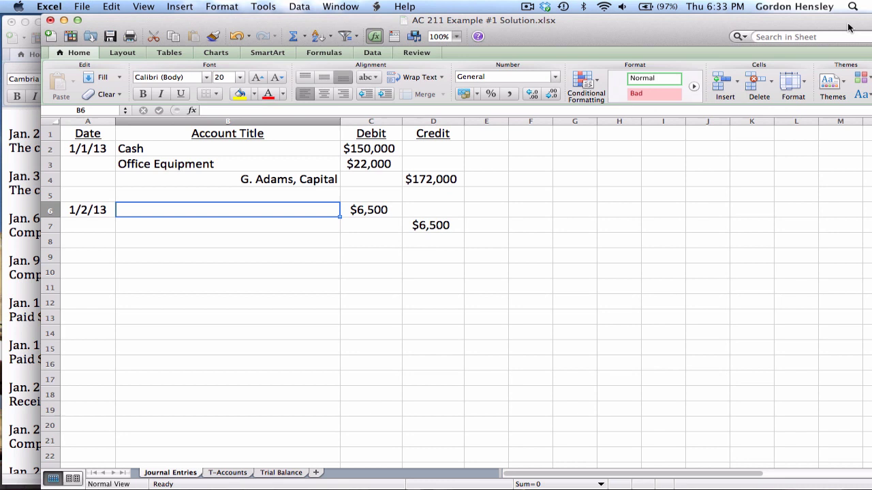
{"action": "type", "text": "Prepaid"}
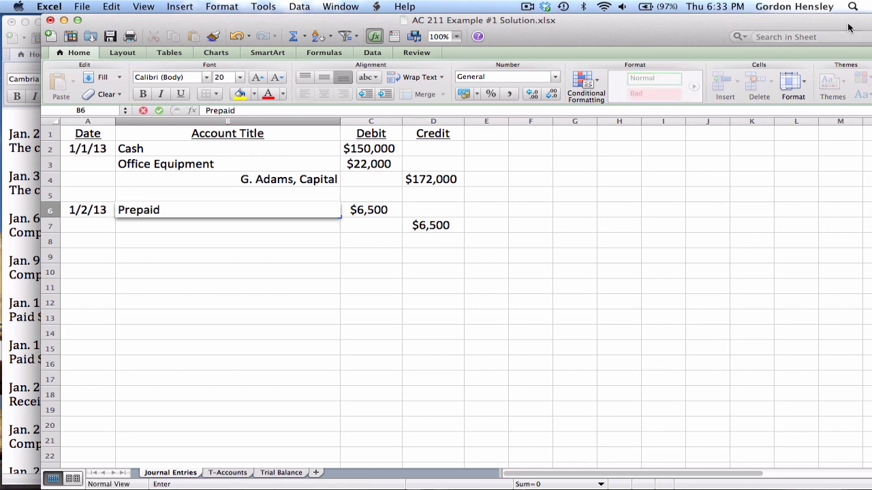
{"action": "type", "text": " Rent"}
{"action": "key", "text": "Return"}
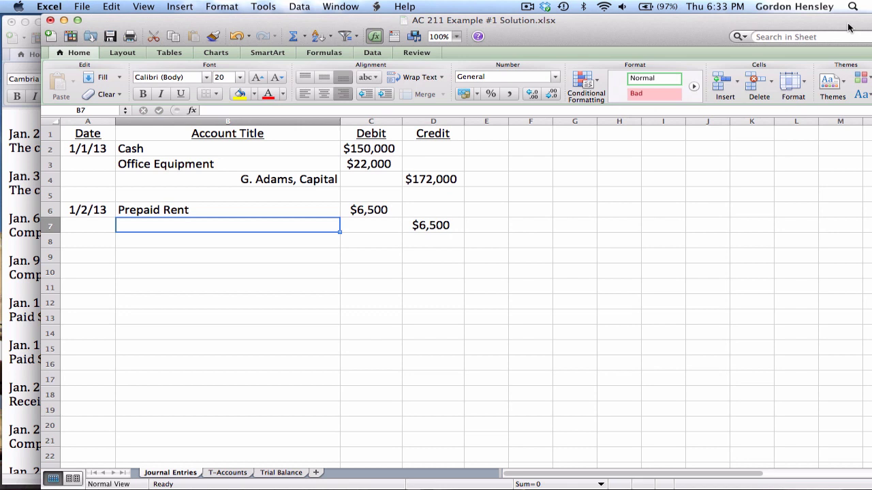
{"action": "type", "text": "Cash"}
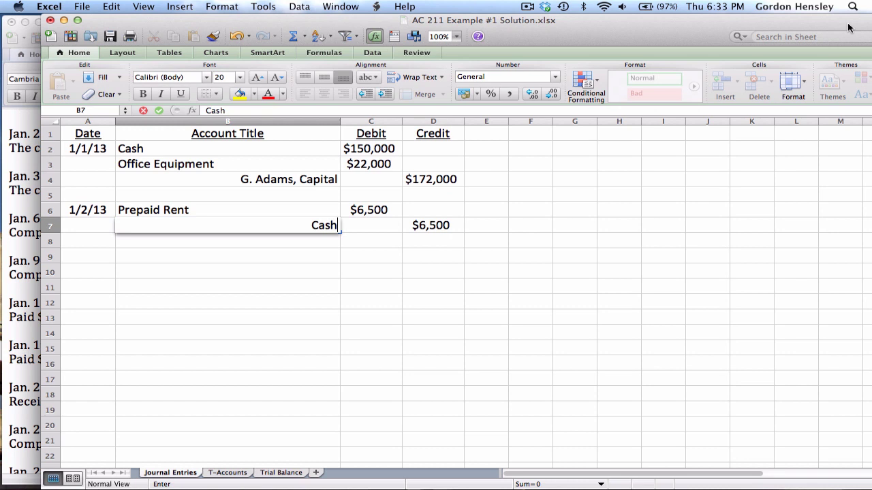
{"action": "key", "text": "Return"}
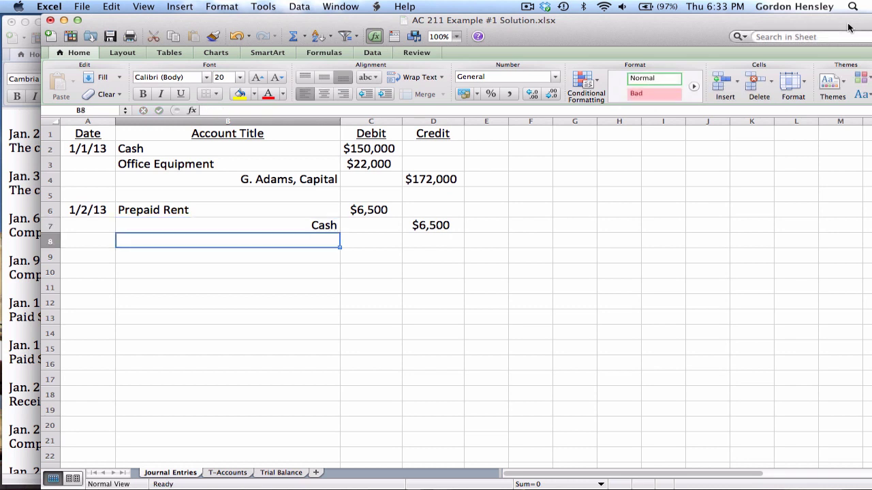
{"action": "key", "text": "Down"}
{"action": "key", "text": "Left"}
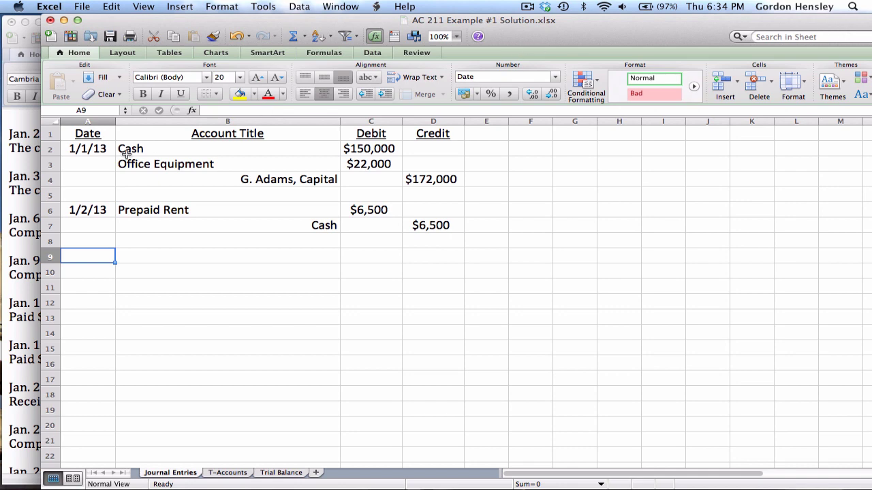
Show Word's Jan. 3 purchase of $17,000 office equipment and $2,000 supplies on credit
{"action": "left_click", "coordinate": [20, 163]}
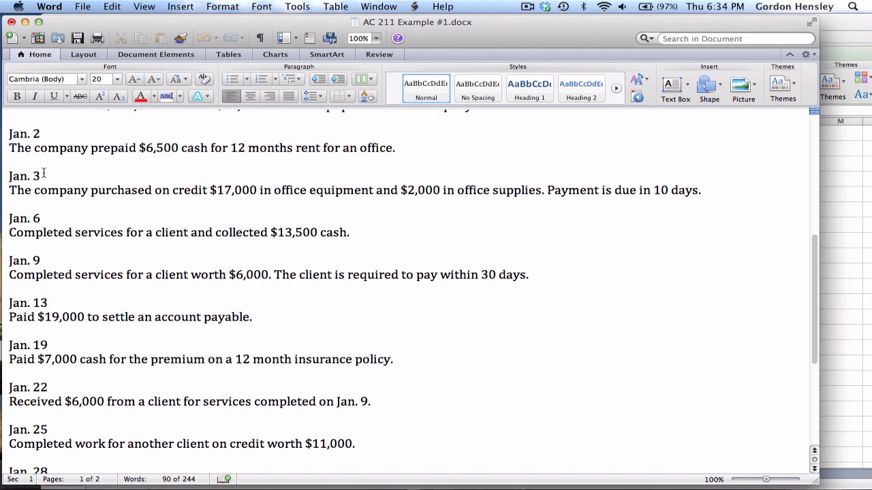
Enter date 1/3/13 with account titles Office Equipment and Office Supplies
{"action": "left_click", "coordinate": [843, 29]}
{"action": "type", "text": "1/3/"}
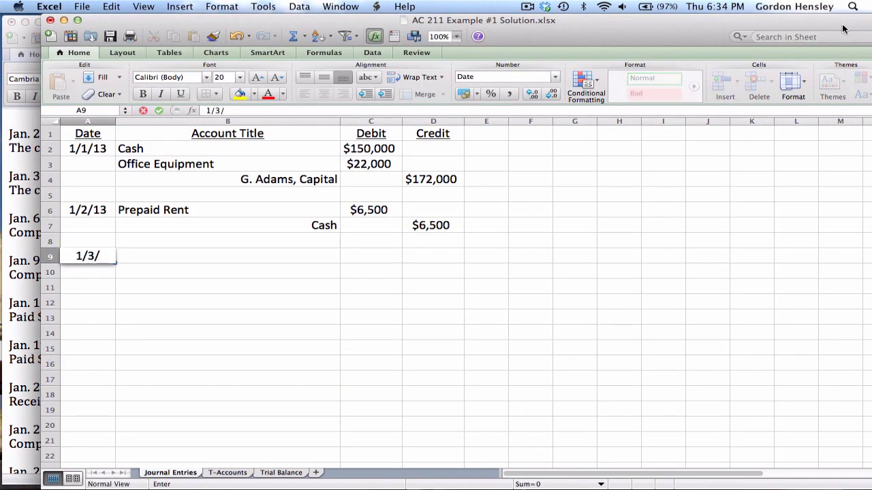
{"action": "type", "text": "13"}
{"action": "key", "text": "Tab"}
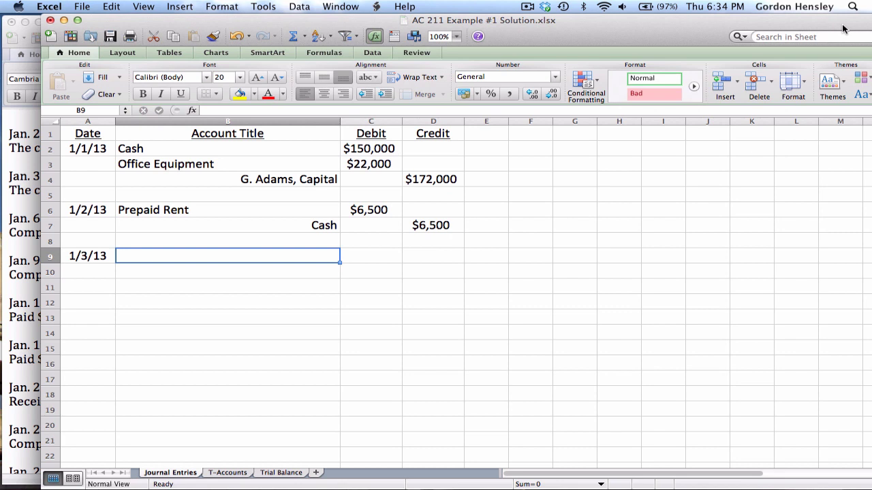
{"action": "type", "text": "Office"}
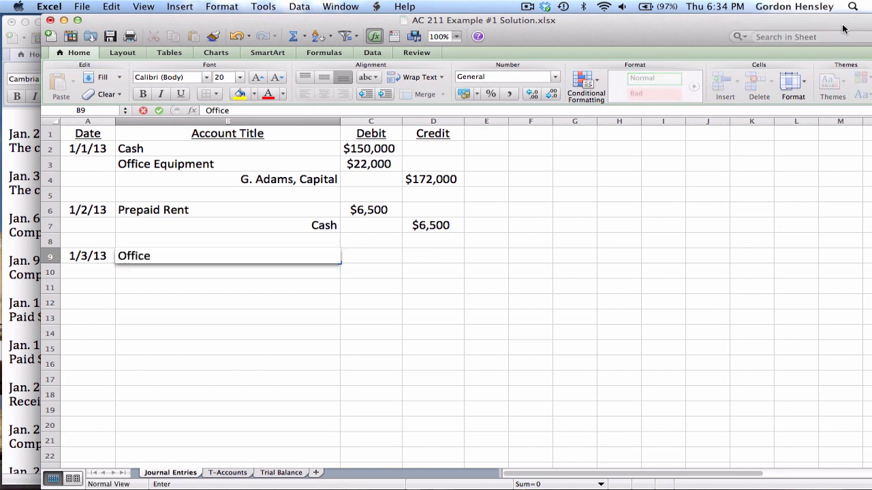
{"action": "type", "text": " Equipment"}
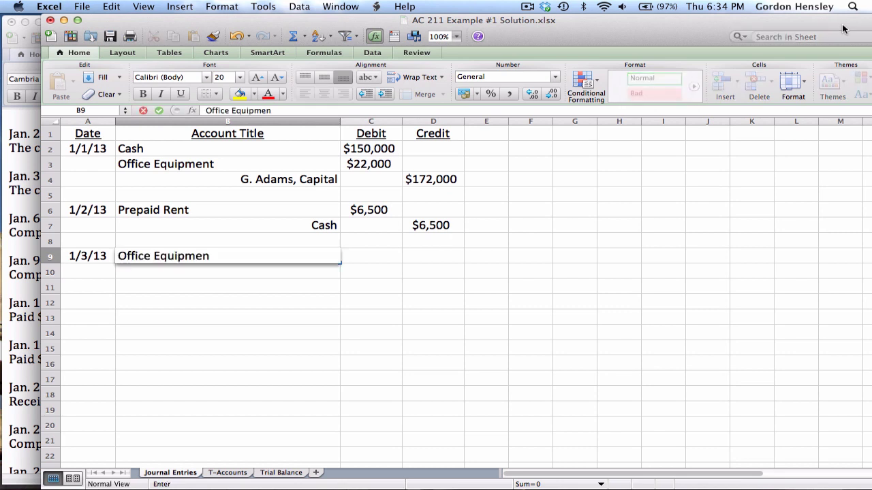
{"action": "key", "text": "Return"}
{"action": "type", "text": "Of"}
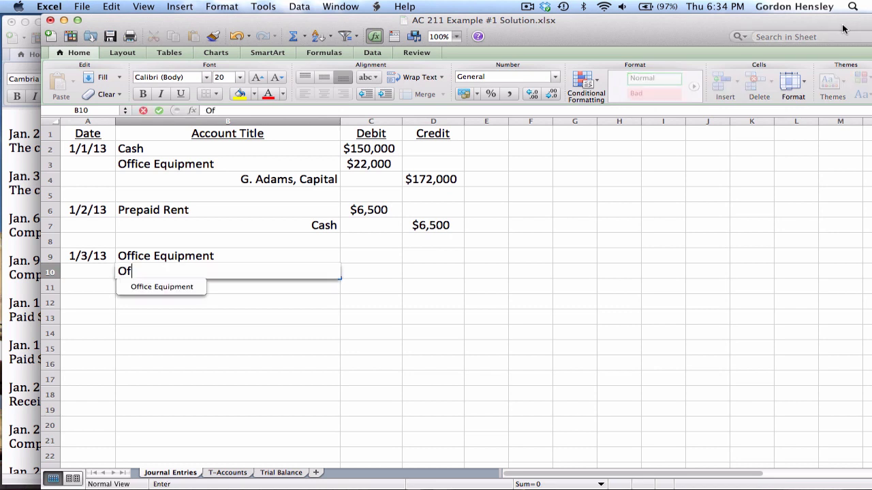
{"action": "type", "text": "fice Su"}
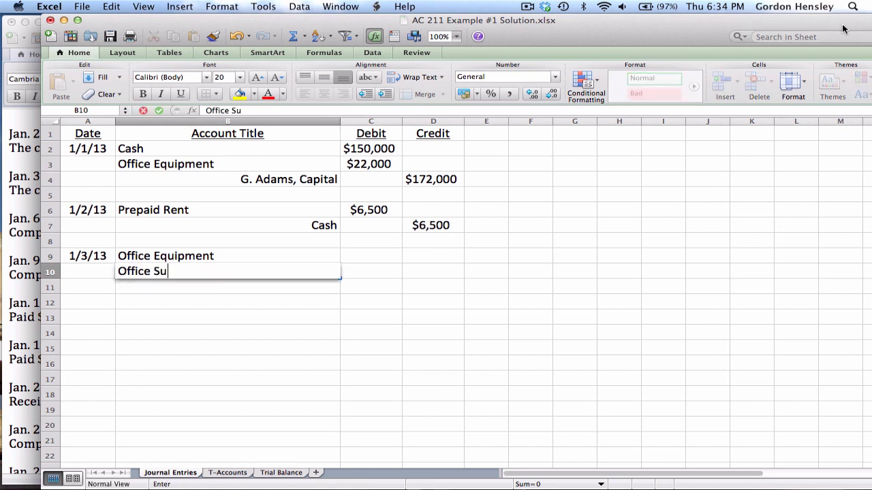
{"action": "type", "text": "pplies"}
{"action": "key", "text": "Up"}
Enter debits of 17,000 and 2000 and a 19000 credit on the third row
{"action": "key", "text": "Right"}
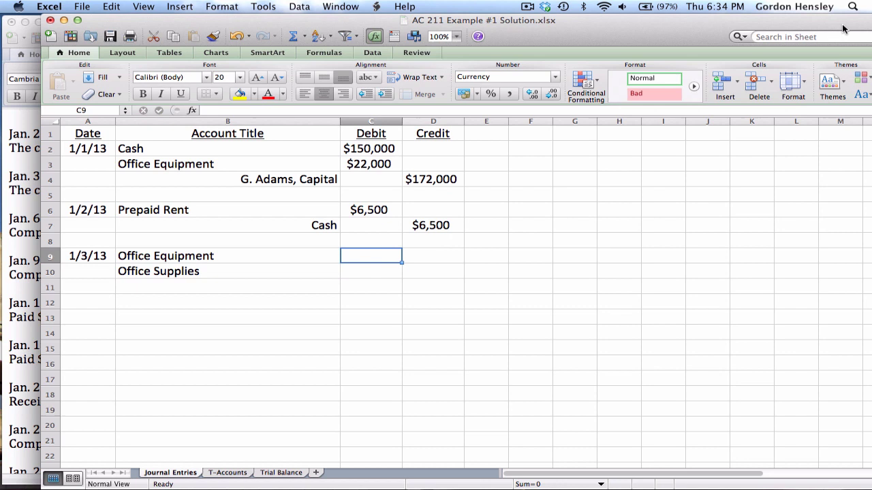
{"action": "type", "text": "17"}
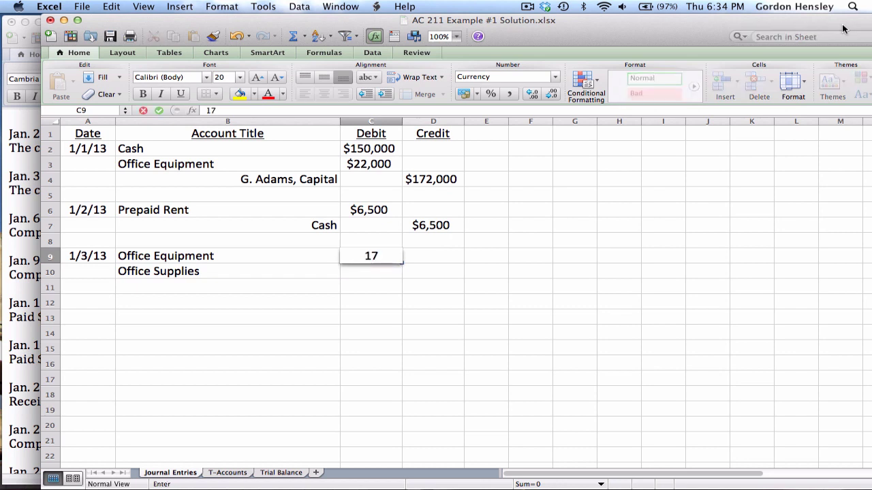
{"action": "type", "text": ",00000"}
{"action": "key", "text": "Return"}
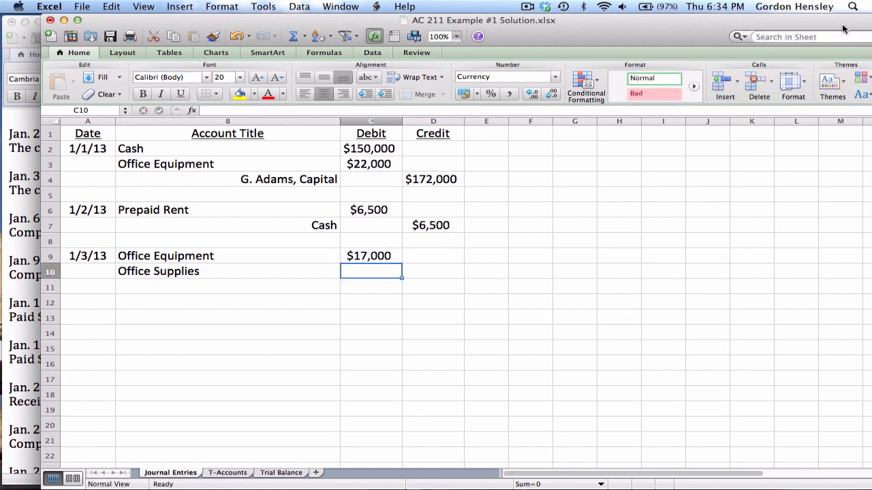
{"action": "type", "text": "2000"}
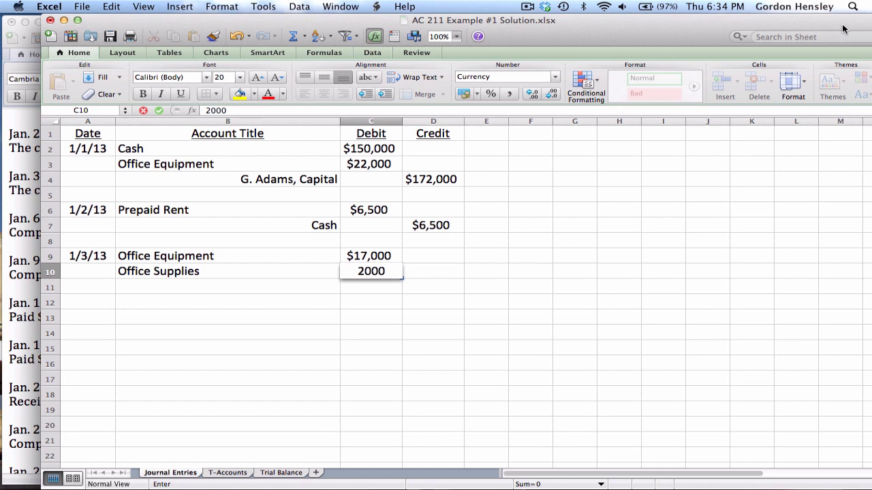
{"action": "key", "text": "Return"}
{"action": "key", "text": "Right"}
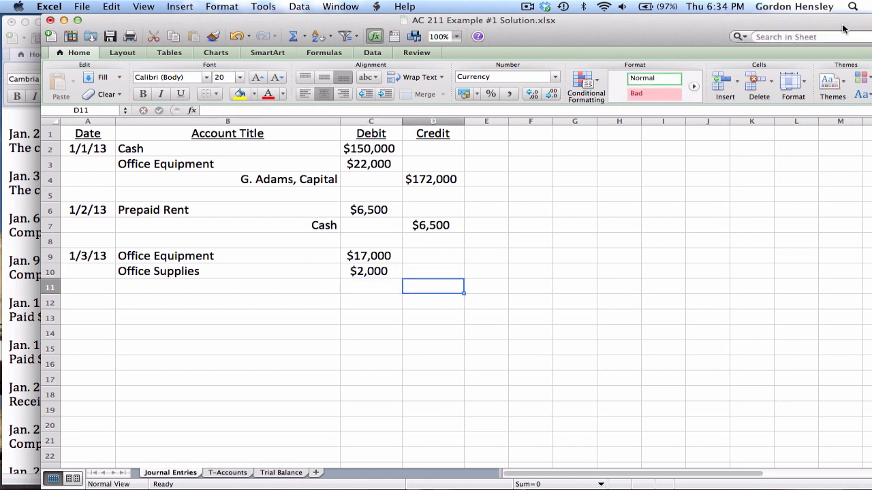
{"action": "type", "text": "19000"}
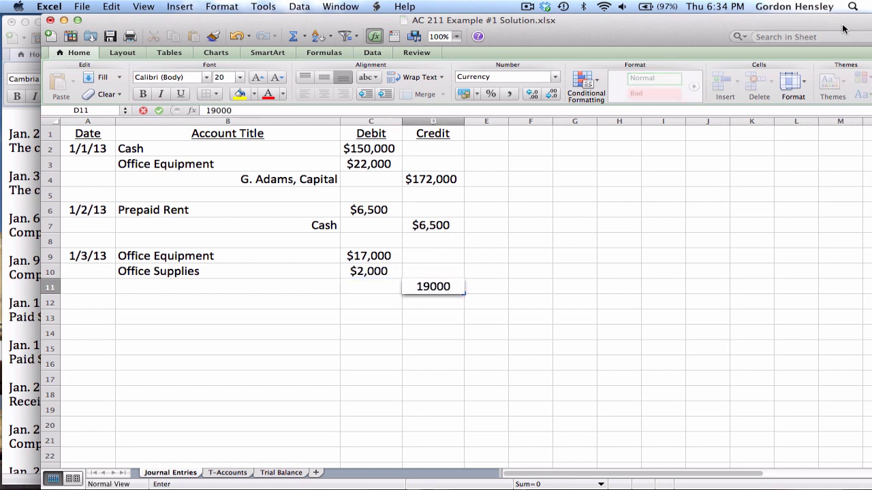
{"action": "key", "text": "Return"}
Title the credit row Accounts Payable in B11
{"action": "key", "text": "Left"}
{"action": "key", "text": "Up"}
{"action": "key", "text": "Left"}
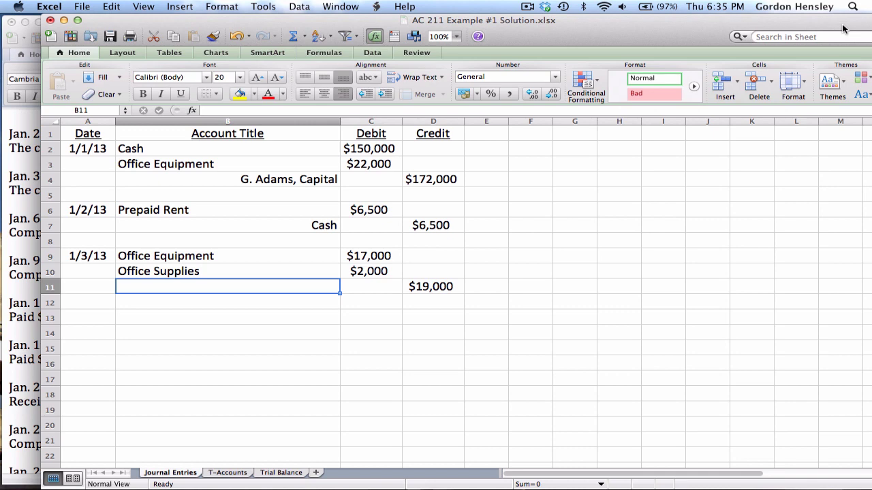
{"action": "type", "text": "Account"}
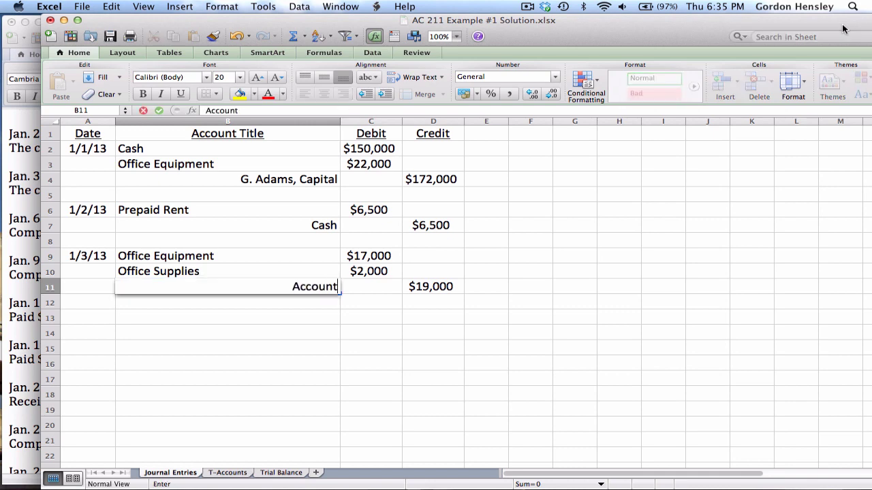
{"action": "type", "text": "s Payable"}
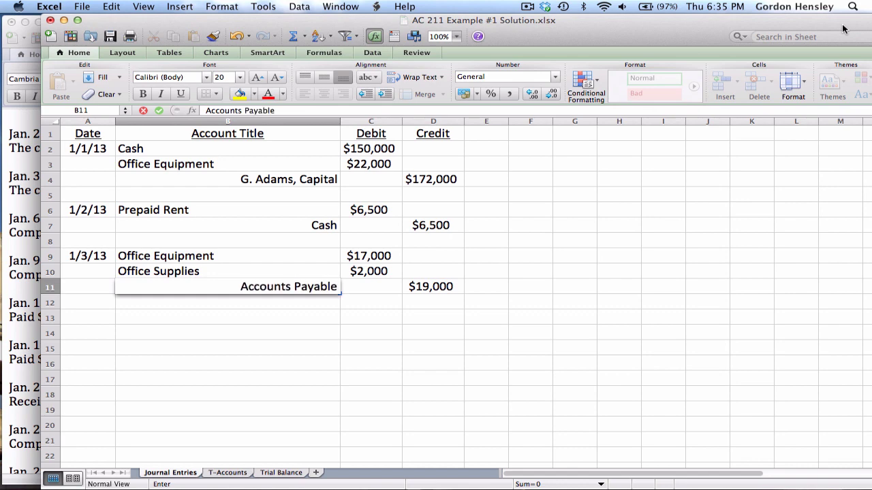
{"action": "key", "text": "Return"}
{"action": "key", "text": "Return"}
{"action": "key", "text": "Left"}
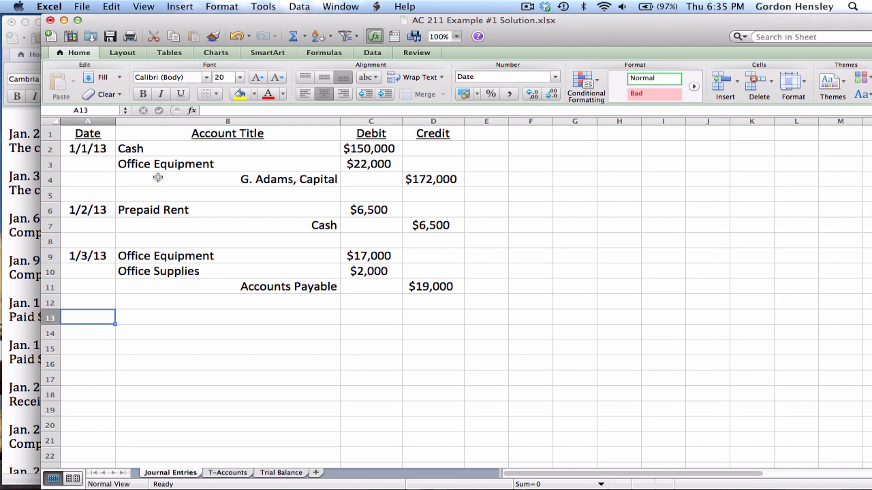
Mark the Jan. 6 transaction in the Word transaction list
{"action": "left_click", "coordinate": [29, 197]}
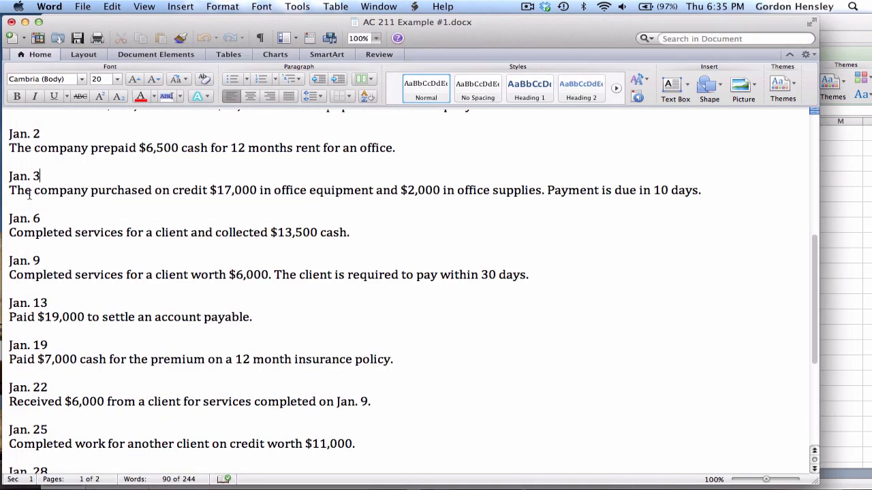
{"action": "left_click", "coordinate": [41, 218]}
Enter date 1/6/13 with a 13500 debit and a 13500 credit on the next row
{"action": "left_click", "coordinate": [834, 21]}
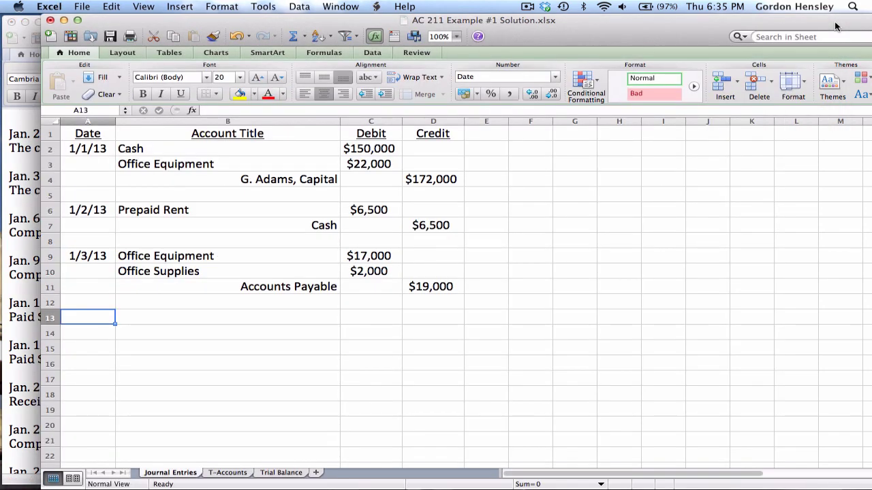
{"action": "type", "text": "1/6/13"}
{"action": "key", "text": "Tab"}
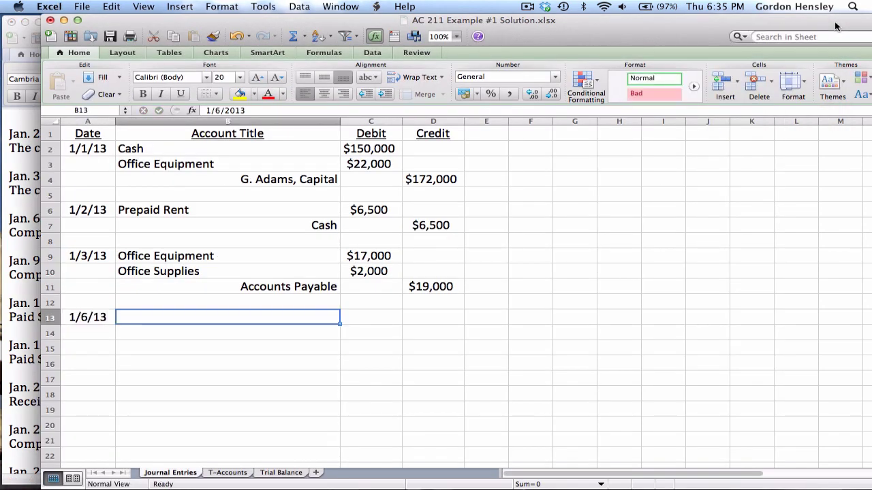
{"action": "key", "text": "Tab"}
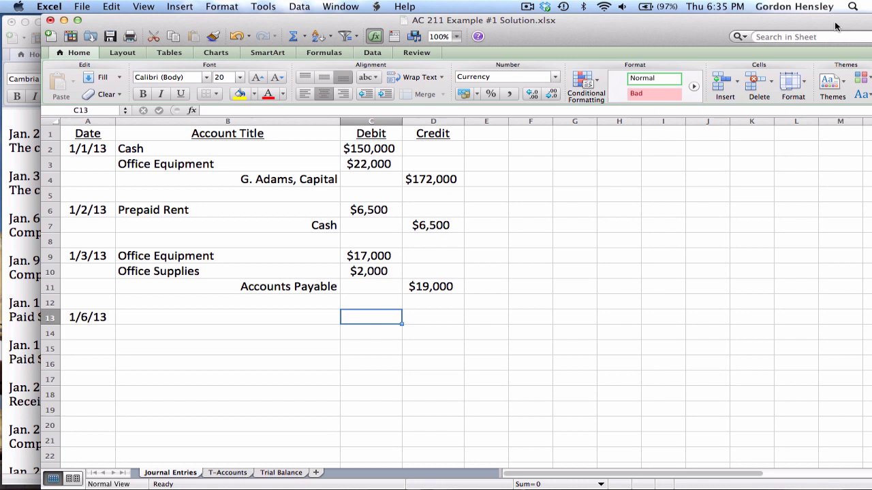
{"action": "type", "text": "13500"}
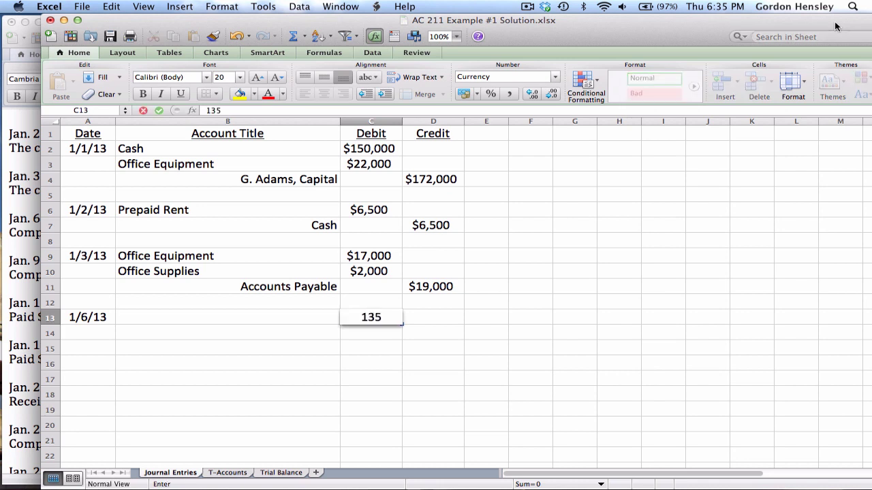
{"action": "key", "text": "Return"}
{"action": "key", "text": "Right"}
{"action": "type", "text": "13500"}
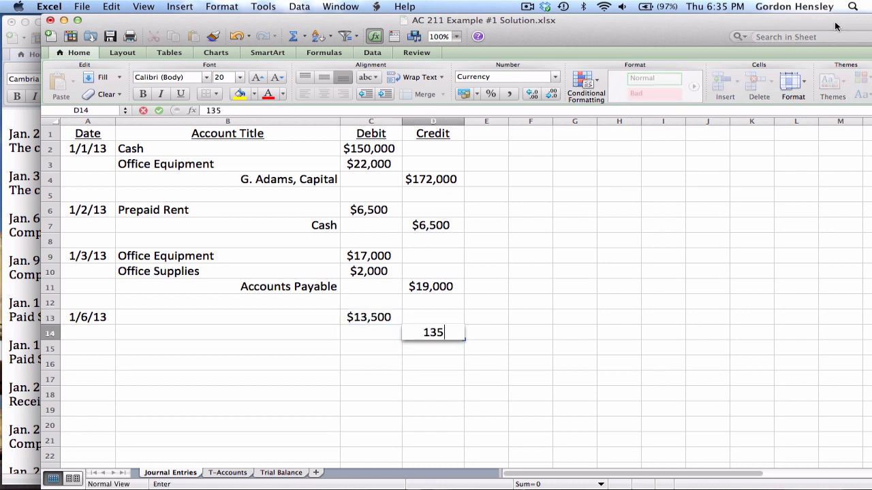
{"action": "key", "text": "Left"}
{"action": "key", "text": "Left"}
{"action": "key", "text": "Up"}
Title the debit Cash and the credit Service Revenue, fixing a typo
{"action": "type", "text": "C"}
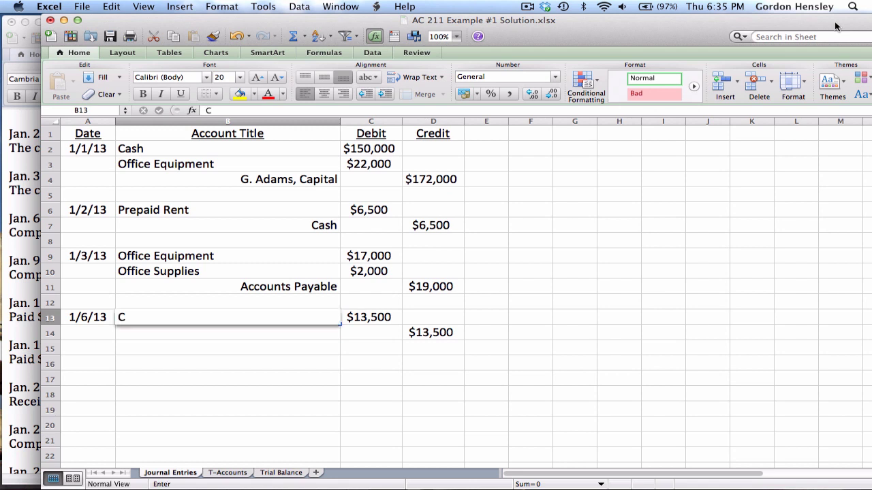
{"action": "type", "text": "ash"}
{"action": "key", "text": "Return"}
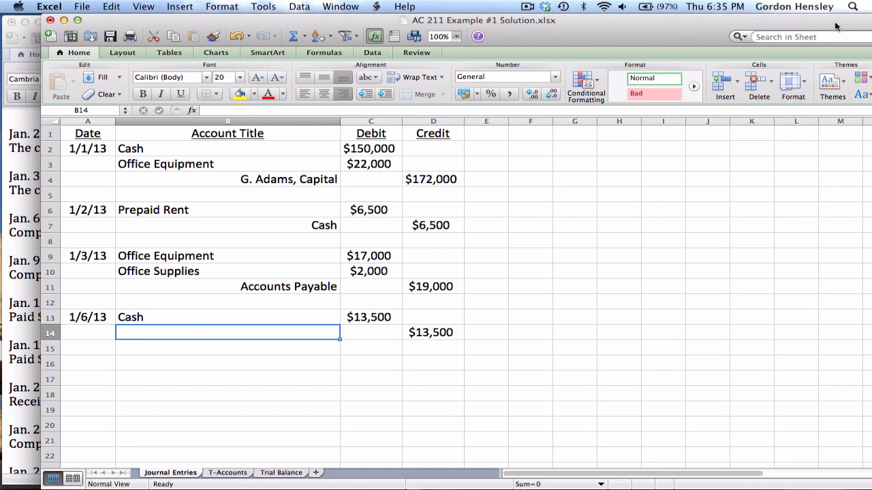
{"action": "type", "text": "Service"}
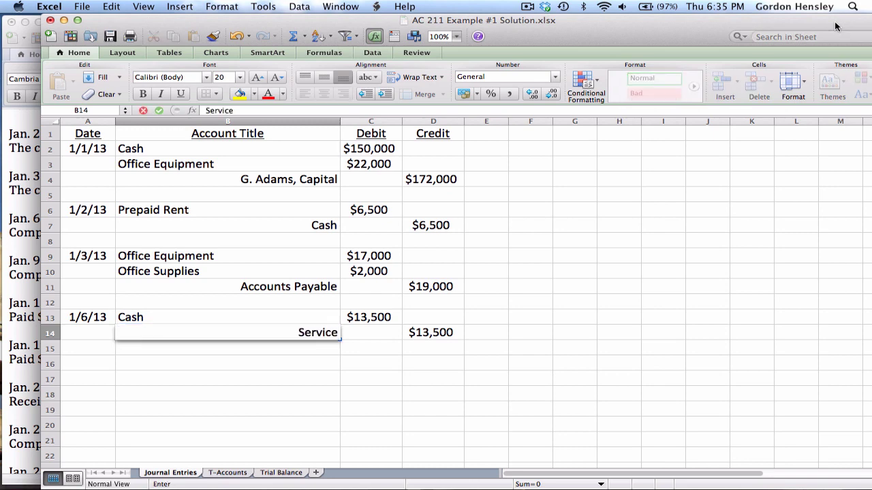
{"action": "type", "text": " Reveunue"}
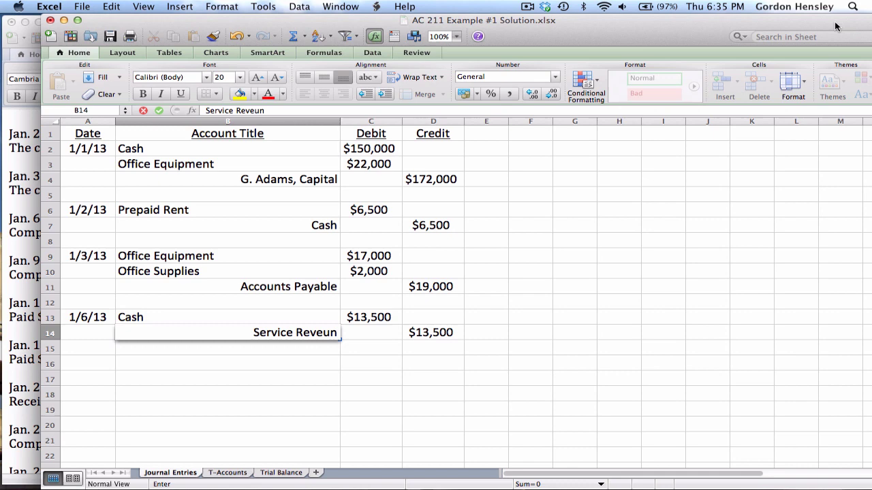
{"action": "key", "text": "BackSpace"}
{"action": "key", "text": "BackSpace"}
{"action": "key", "text": "BackSpace"}
{"action": "key", "text": "BackSpace"}
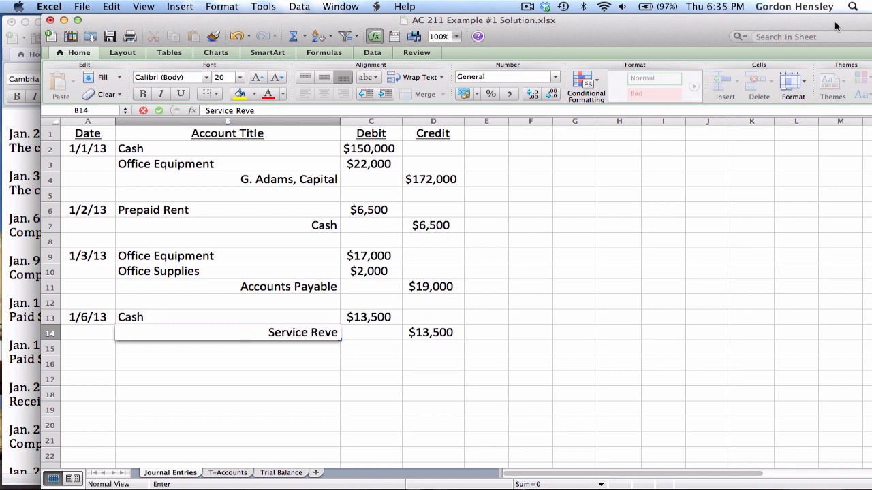
{"action": "type", "text": "nue"}
{"action": "key", "text": "Return"}
{"action": "key", "text": "Down"}
{"action": "key", "text": "Left"}
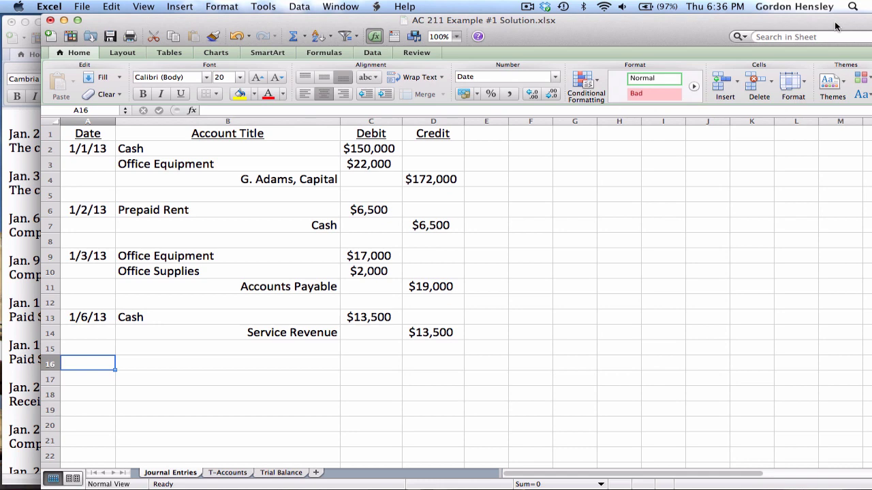
Check the Jan. 9 transaction, then enter date 1/9/13 with a 6000 debit and 6000 credit
{"action": "left_click", "coordinate": [14, 204]}
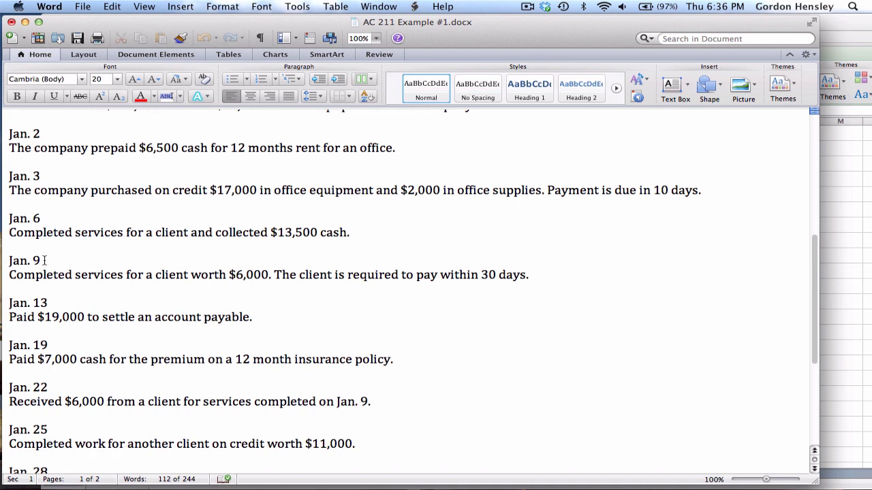
{"action": "left_click", "coordinate": [44, 260]}
{"action": "left_click", "coordinate": [829, 25]}
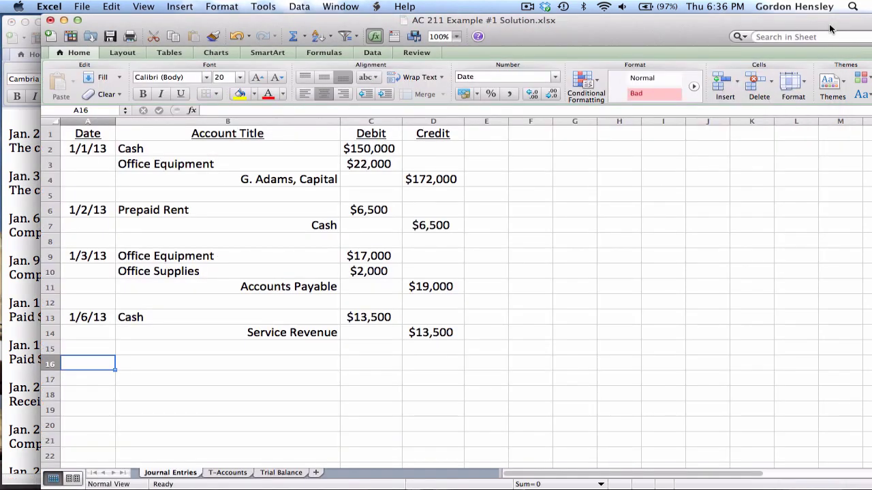
{"action": "type", "text": "1/9/1"}
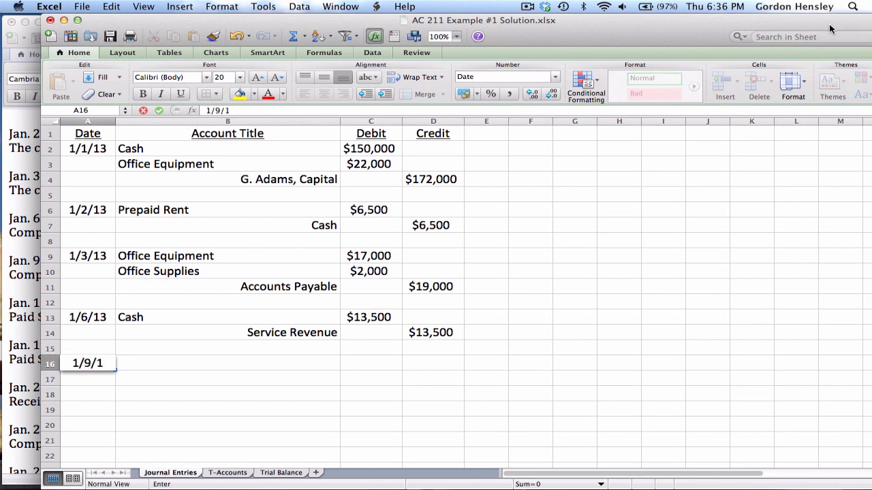
{"action": "type", "text": "3"}
{"action": "key", "text": "Tab"}
{"action": "key", "text": "Tab"}
{"action": "key", "text": "Tab"}
{"action": "key", "text": "shift+Tab"}
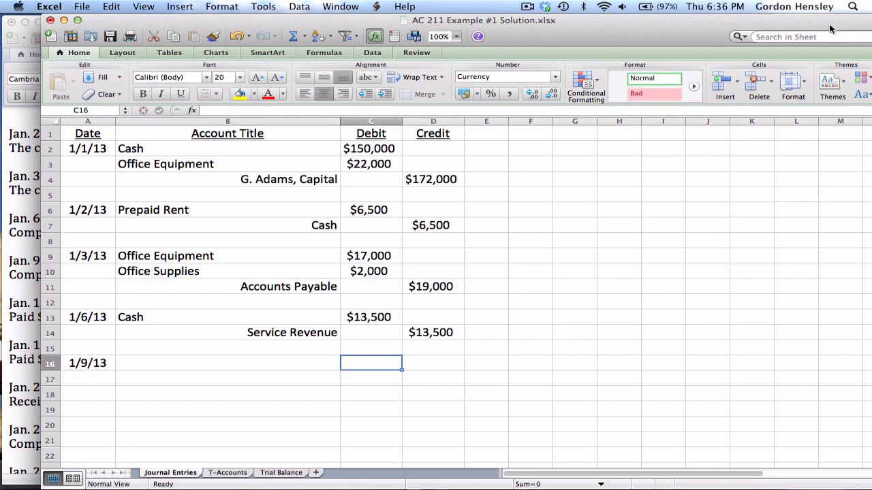
{"action": "type", "text": "6000"}
{"action": "key", "text": "Return"}
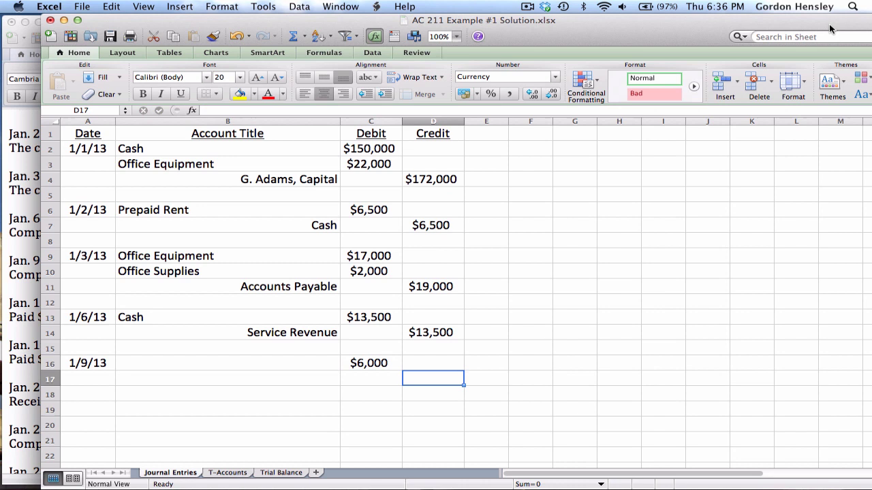
{"action": "type", "text": "6000"}
{"action": "key", "text": "shift+Tab"}
{"action": "key", "text": "shift+Tab"}
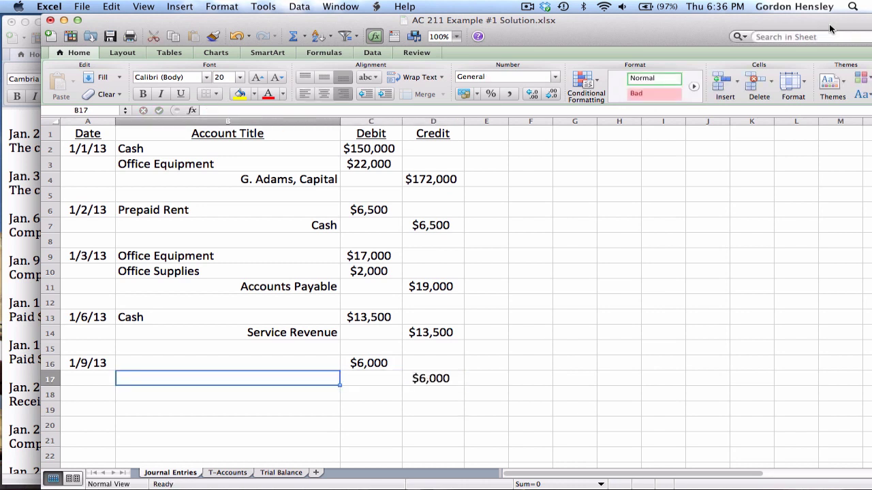
Title the credit Service Revenue and the debit Accounts Receivable
{"action": "type", "text": "Service"}
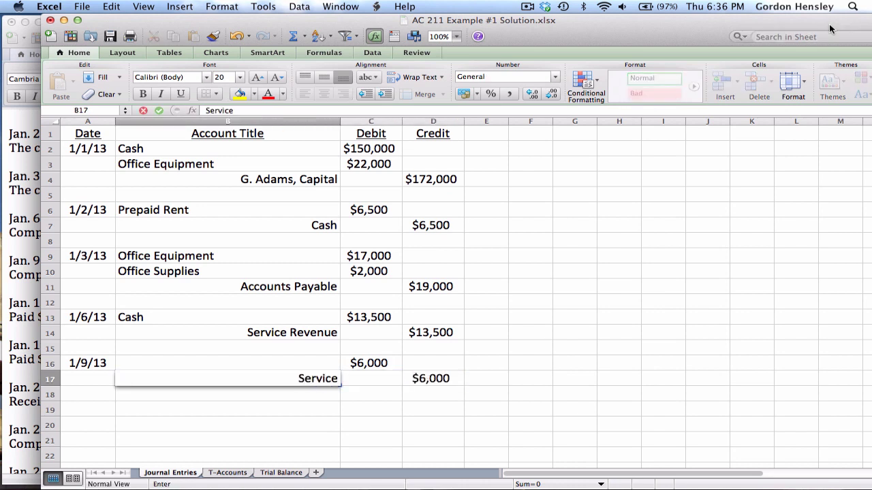
{"action": "type", "text": " Revenue"}
{"action": "key", "text": "Up"}
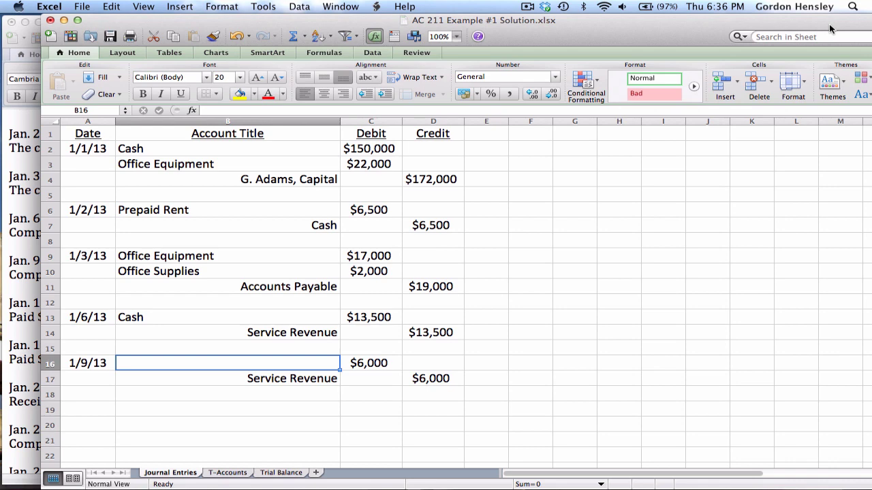
{"action": "type", "text": "A"}
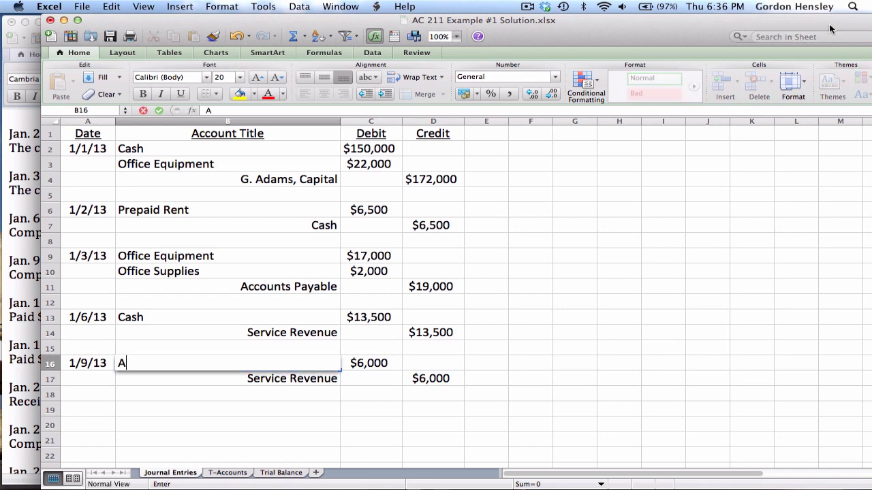
{"action": "type", "text": "ccounts Receivable"}
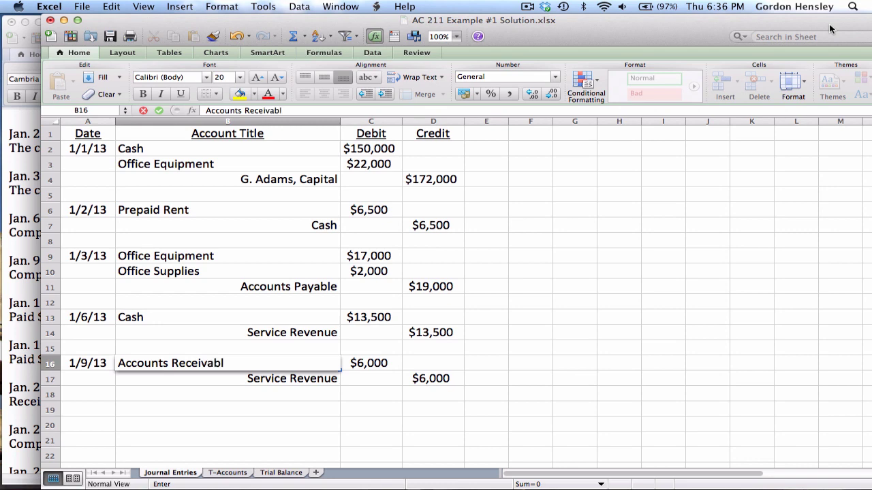
{"action": "key", "text": "Return"}
{"action": "key", "text": "Down"}
{"action": "key", "text": "Down"}
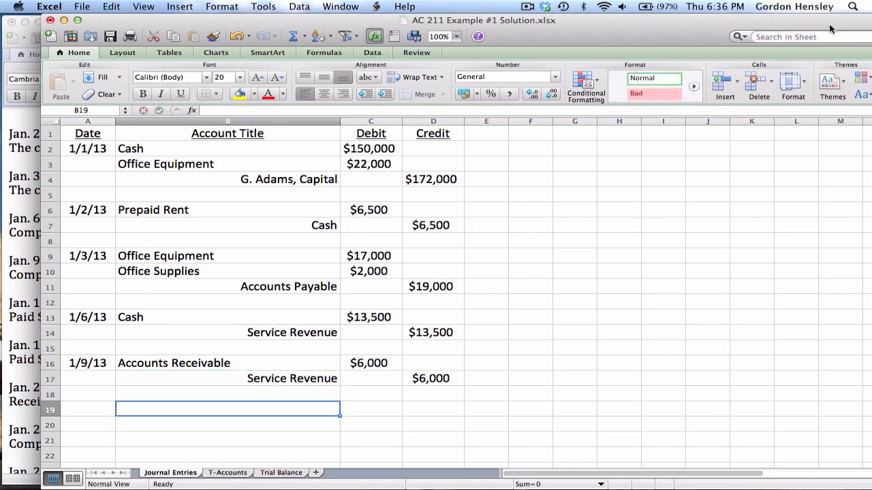
{"action": "key", "text": "Left"}
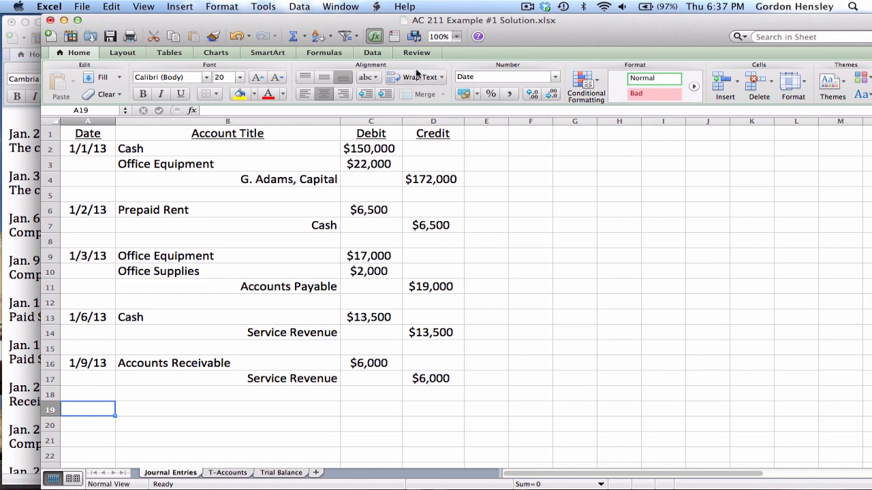
Check the Jan. 13 transaction in Word, then enter date 1/13/13 with $19,000 debit and credit amounts
{"action": "left_click", "coordinate": [21, 245]}
{"action": "left_click", "coordinate": [53, 303]}
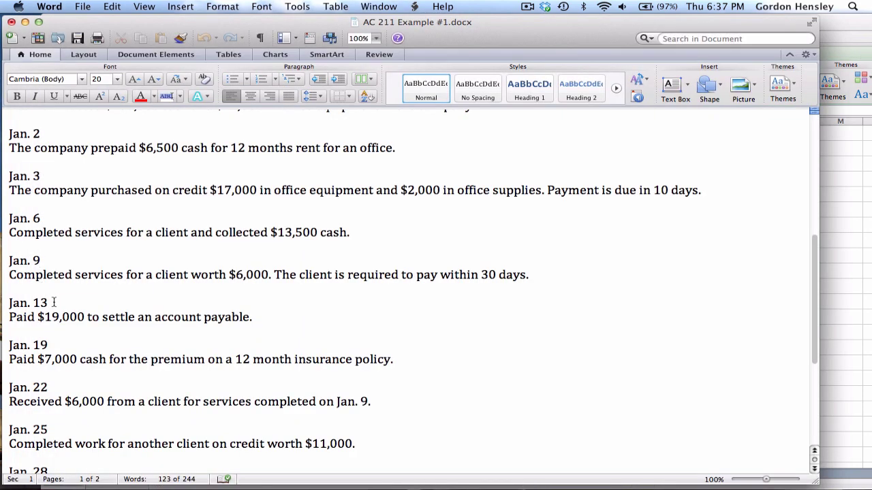
{"action": "scroll", "coordinate": [54, 304], "scroll_direction": "down", "scroll_amount": 5}
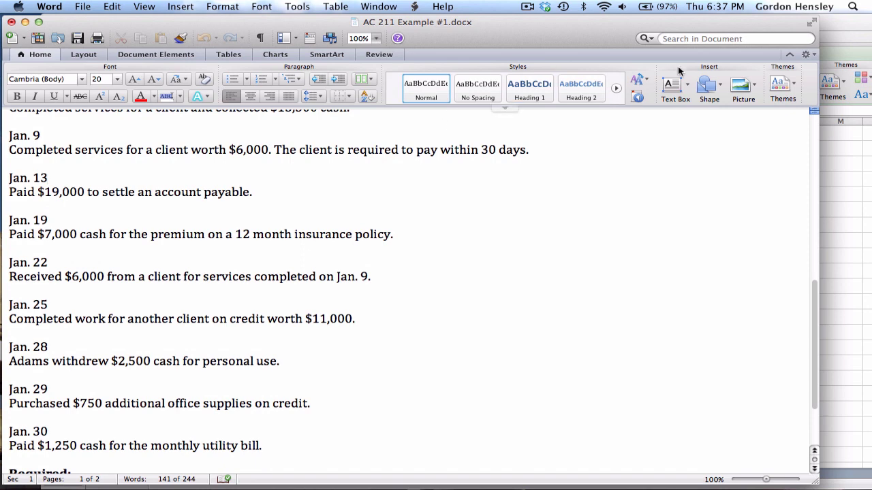
{"action": "left_click", "coordinate": [844, 23]}
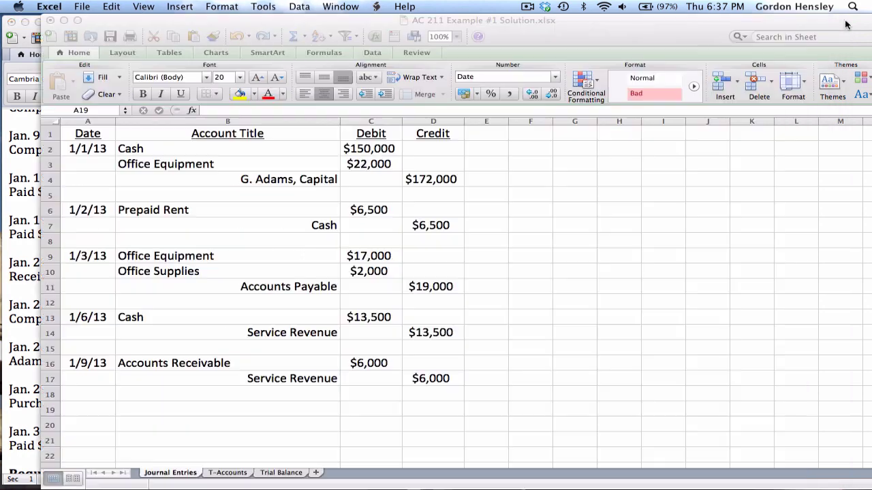
{"action": "type", "text": "1/13/13"}
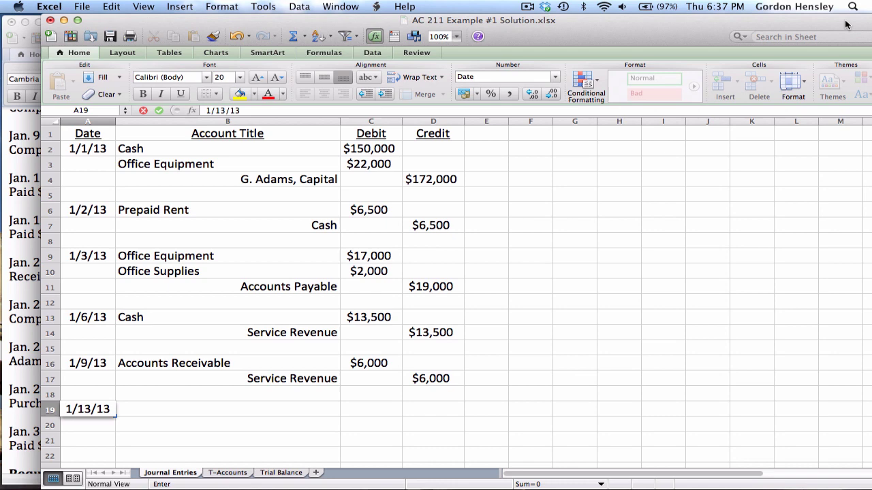
{"action": "key", "text": "Tab"}
{"action": "key", "text": "Tab"}
{"action": "type", "text": "19000"}
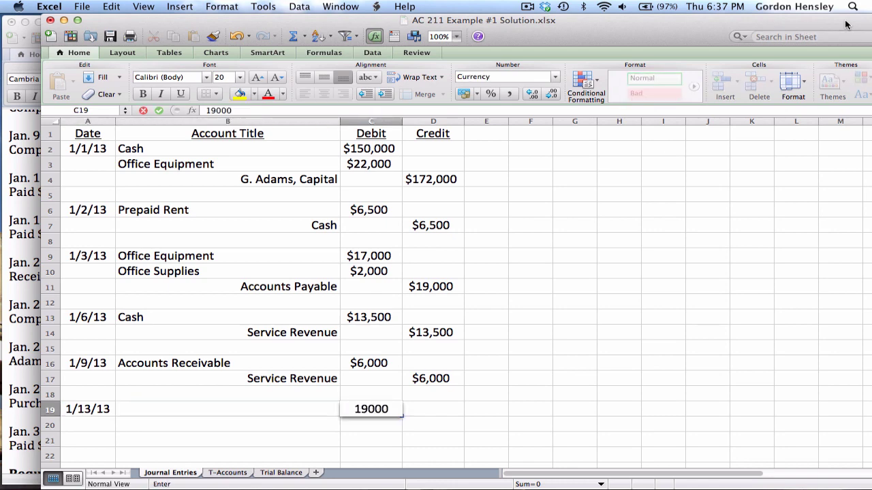
{"action": "key", "text": "Return"}
{"action": "key", "text": "Tab"}
{"action": "type", "text": "19000"}
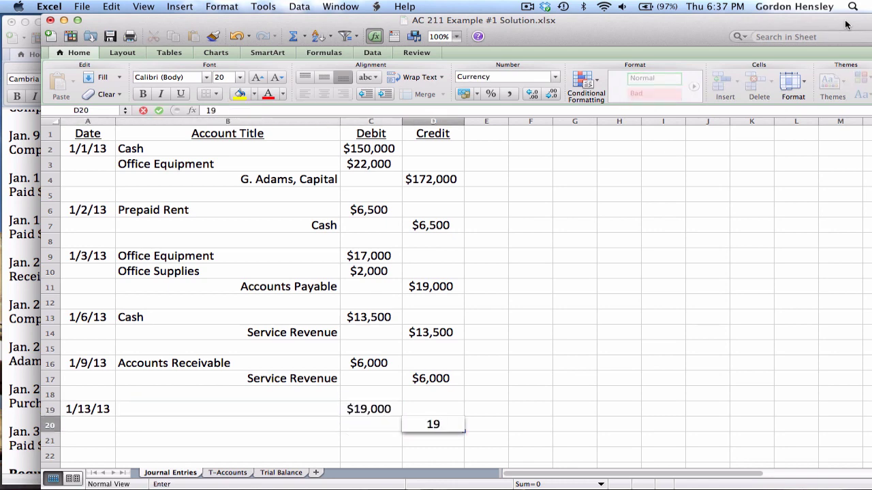
{"action": "key", "text": "Return"}
Title the entry with Accounts Payable debited and Cash credited, then move to A22
{"action": "key", "text": "Left"}
{"action": "key", "text": "Up"}
{"action": "key", "text": "Left"}
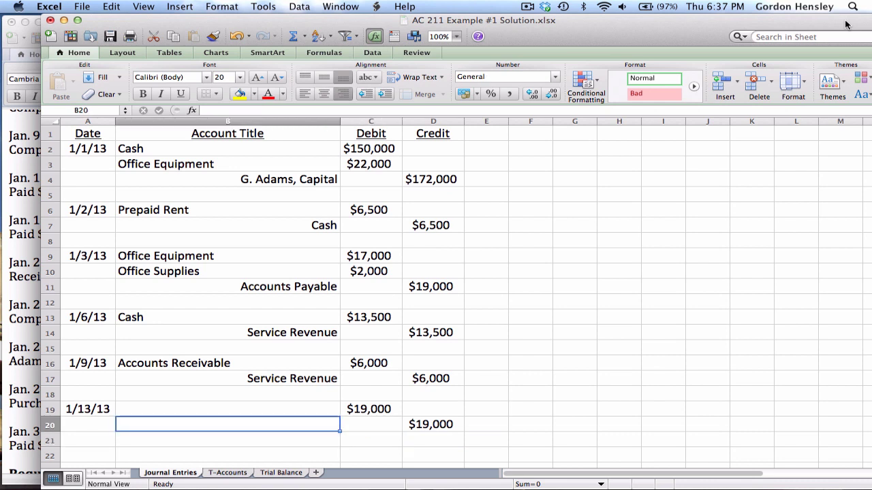
{"action": "type", "text": "Cash"}
{"action": "key", "text": "Return"}
{"action": "key", "text": "Up"}
{"action": "key", "text": "Up"}
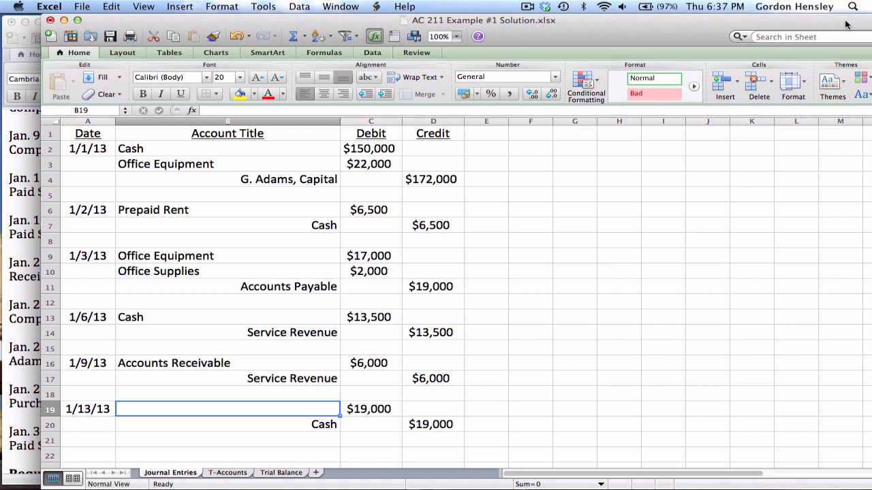
{"action": "key", "text": "Up"}
{"action": "key", "text": "Up"}
{"action": "key", "text": "Up"}
{"action": "key", "text": "Up"}
{"action": "key", "text": "Up"}
{"action": "key", "text": "Up"}
{"action": "key", "text": "Up"}
{"action": "key", "text": "Up"}
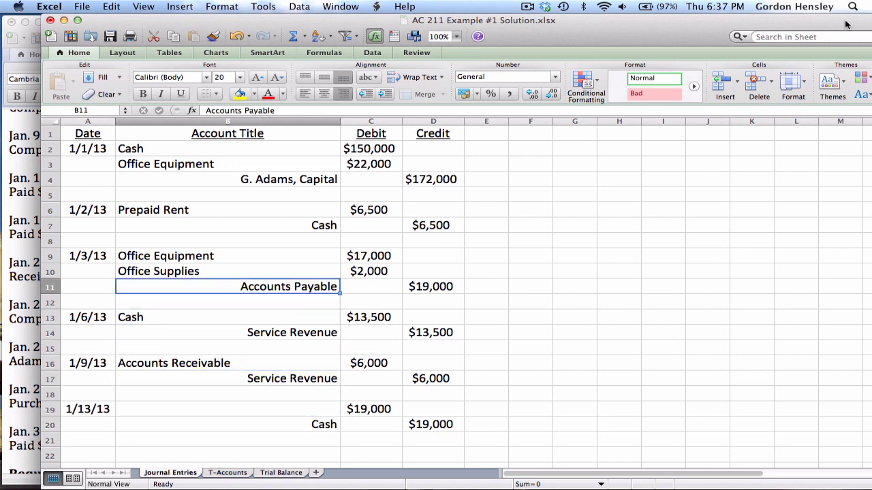
{"action": "key", "text": "Down"}
{"action": "key", "text": "Down"}
{"action": "key", "text": "Down"}
{"action": "key", "text": "Down"}
{"action": "key", "text": "Down"}
{"action": "key", "text": "Down"}
{"action": "key", "text": "Down"}
{"action": "key", "text": "Down"}
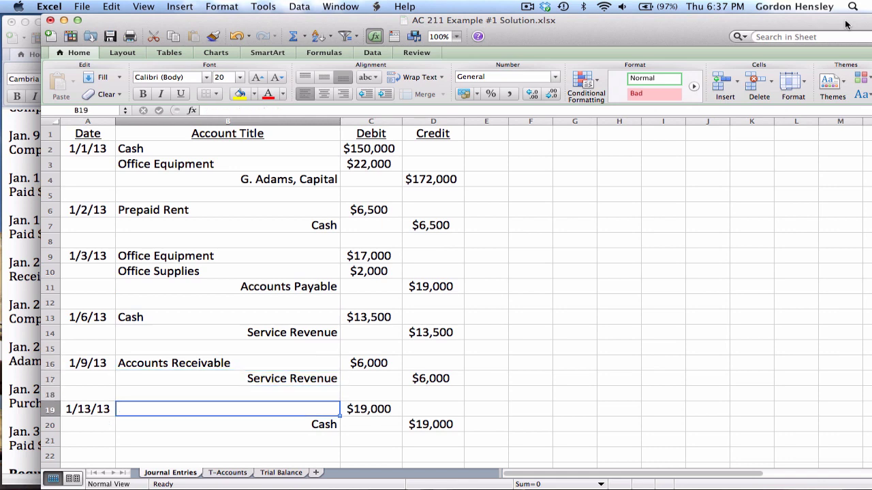
{"action": "key", "text": "F2"}
{"action": "type", "text": "Account"}
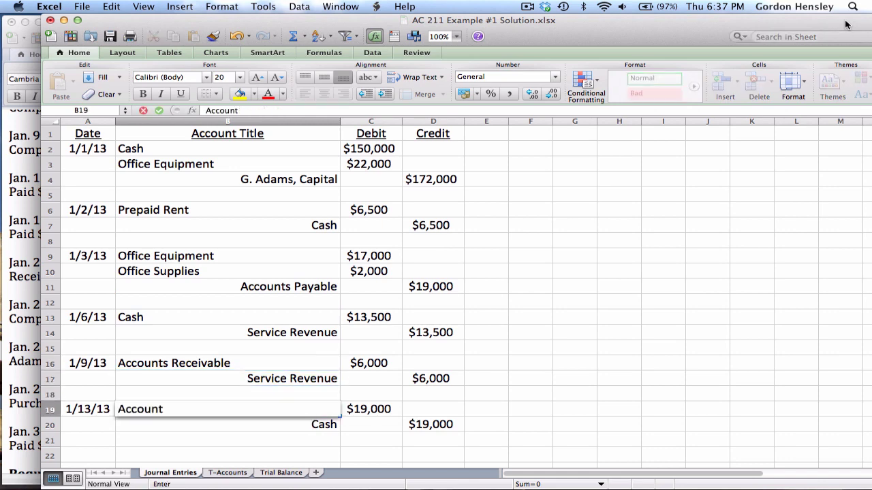
{"action": "type", "text": "s Payable"}
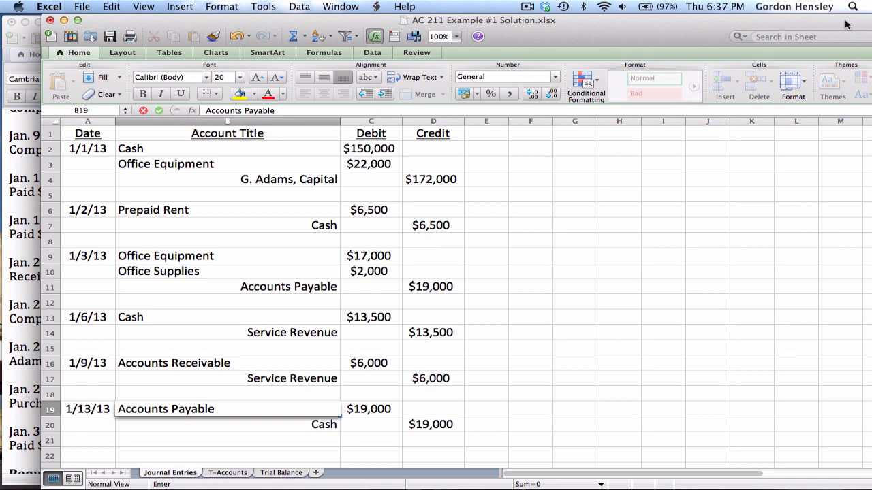
{"action": "key", "text": "Return"}
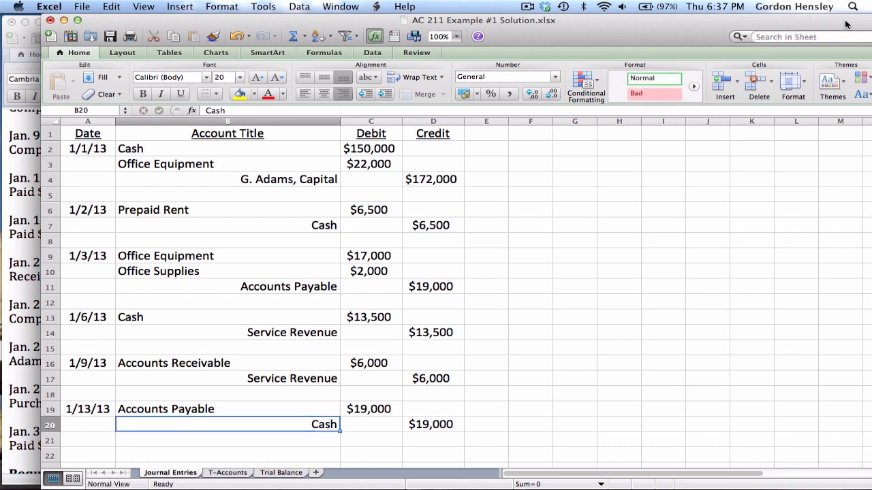
{"action": "key", "text": "Down"}
{"action": "key", "text": "Down"}
{"action": "key", "text": "Down"}
{"action": "key", "text": "Down"}
{"action": "key", "text": "Down"}
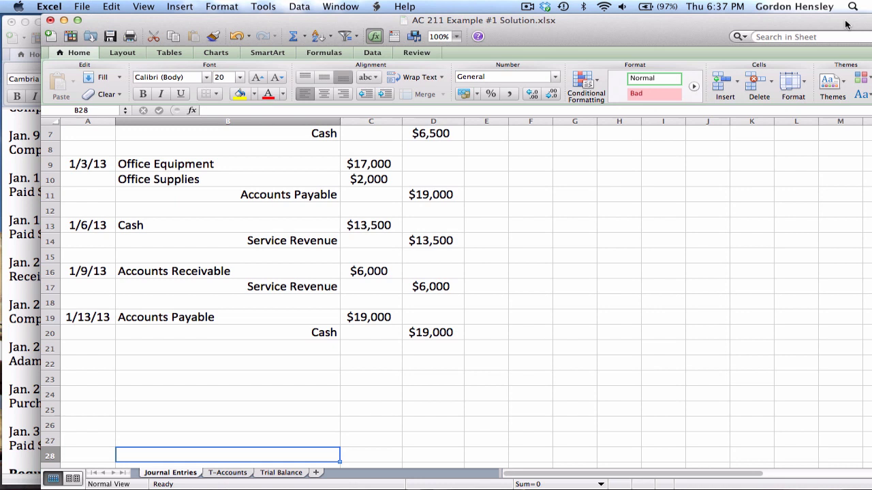
{"action": "key", "text": "Up"}
{"action": "key", "text": "Up"}
{"action": "key", "text": "Up"}
{"action": "key", "text": "Left"}
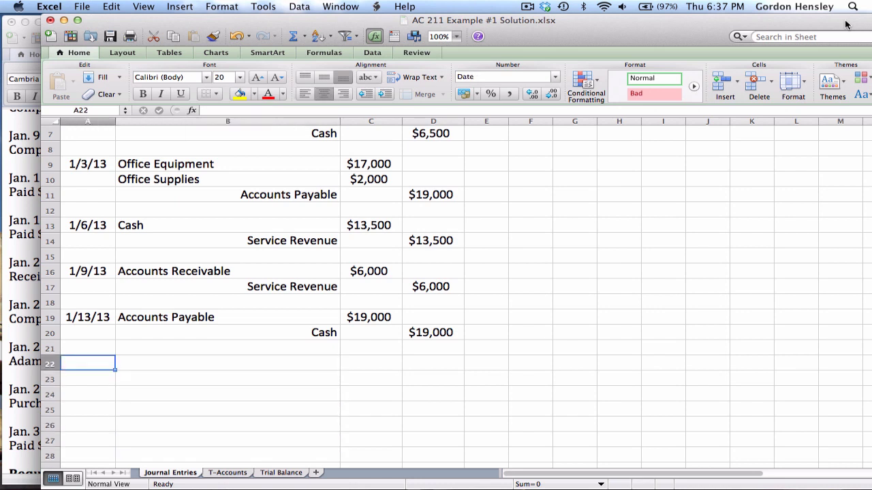
Enter date 1/19/13 with $7,000 in the debit and credit columns
{"action": "left_click", "coordinate": [4, 232]}
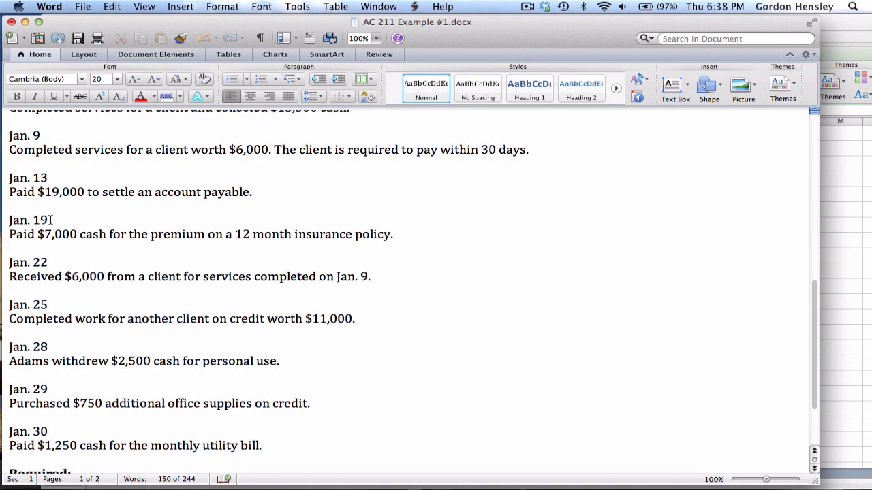
{"action": "left_click", "coordinate": [827, 30]}
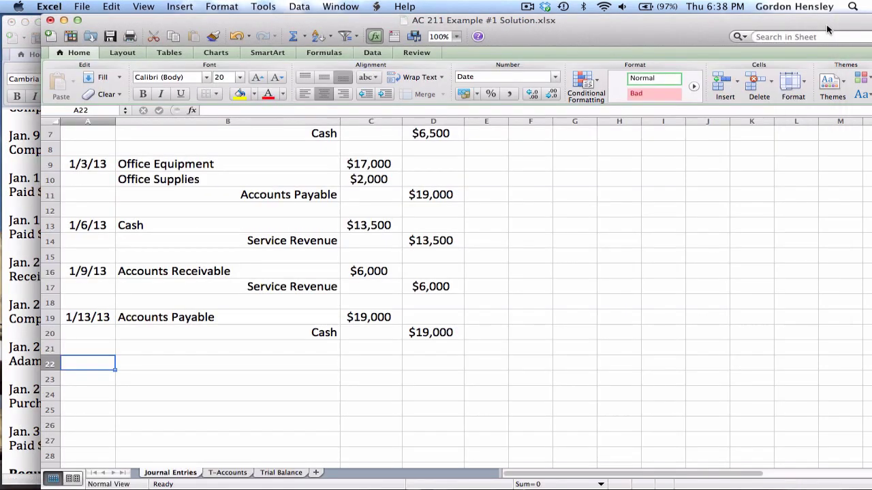
{"action": "type", "text": "1/19/13"}
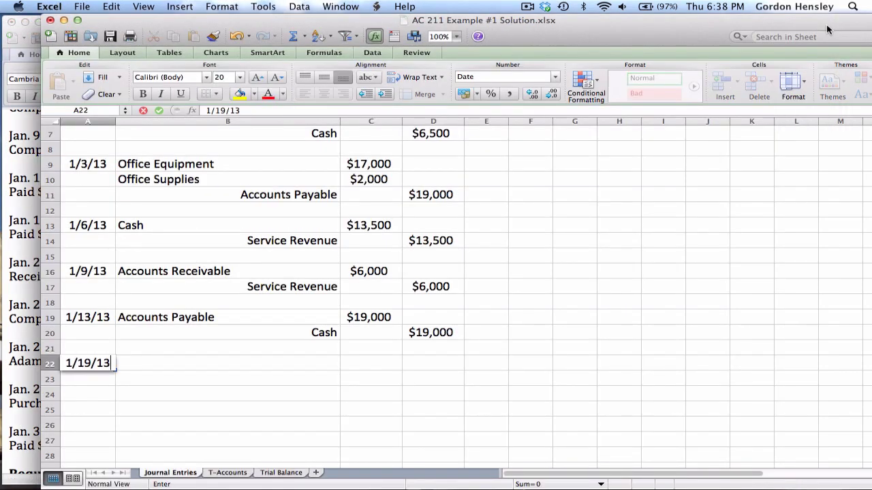
{"action": "key", "text": "Tab"}
{"action": "key", "text": "Tab"}
{"action": "type", "text": "7000"}
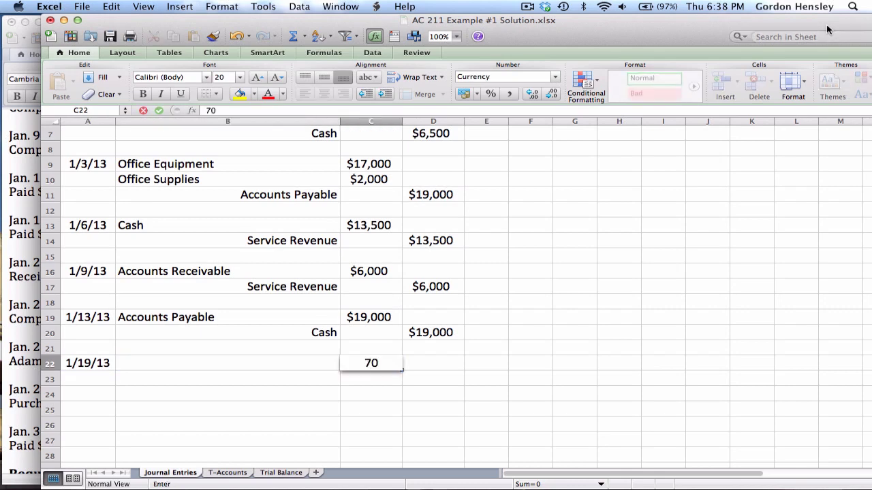
{"action": "key", "text": "Return"}
{"action": "key", "text": "Tab"}
{"action": "type", "text": "7,000"}
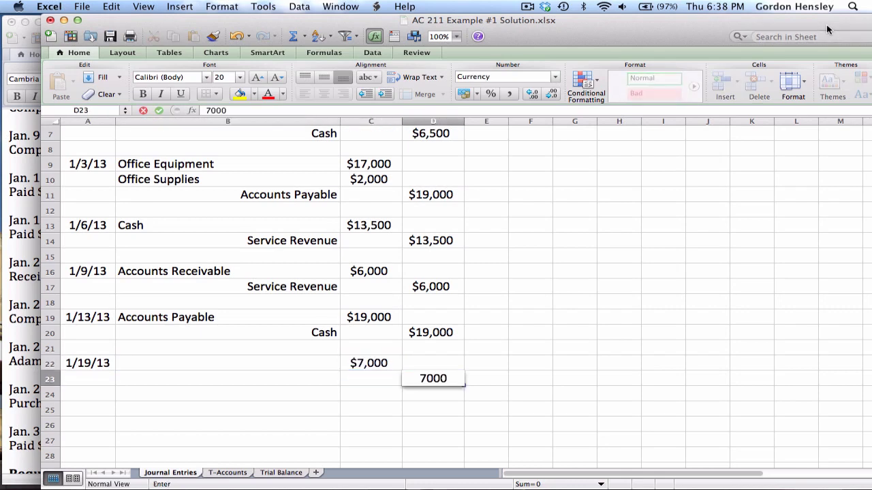
{"action": "key", "text": "Left"}
Name Prepaid Insurance as the debit account and Cash as the credit, then bring up Word
{"action": "key", "text": "Up"}
{"action": "key", "text": "Left"}
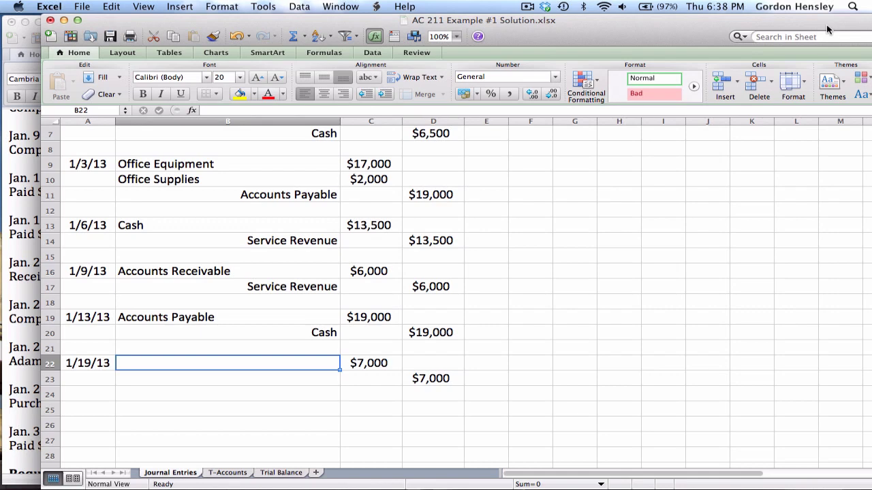
{"action": "type", "text": "Prepaid I"}
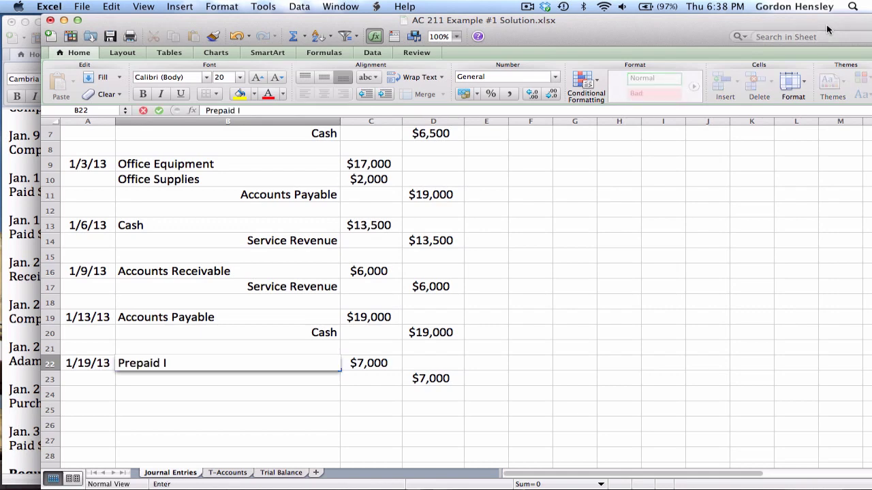
{"action": "type", "text": "nsurance"}
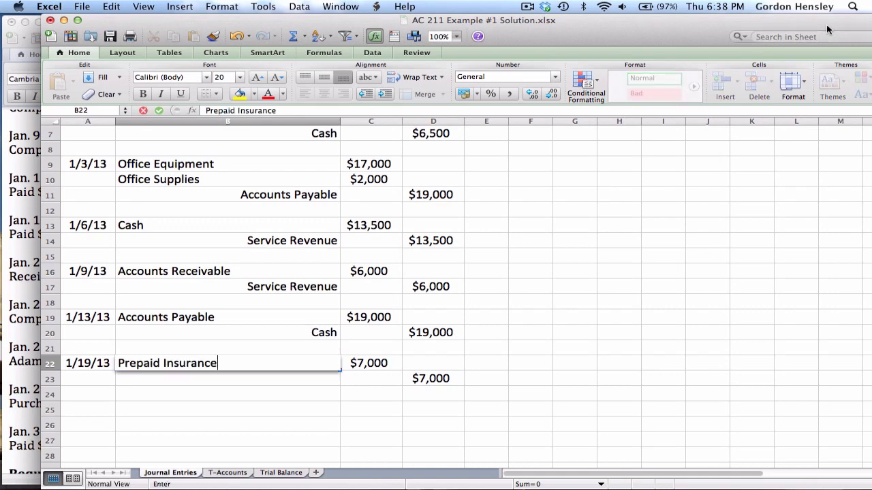
{"action": "key", "text": "Return"}
{"action": "type", "text": "Cash"}
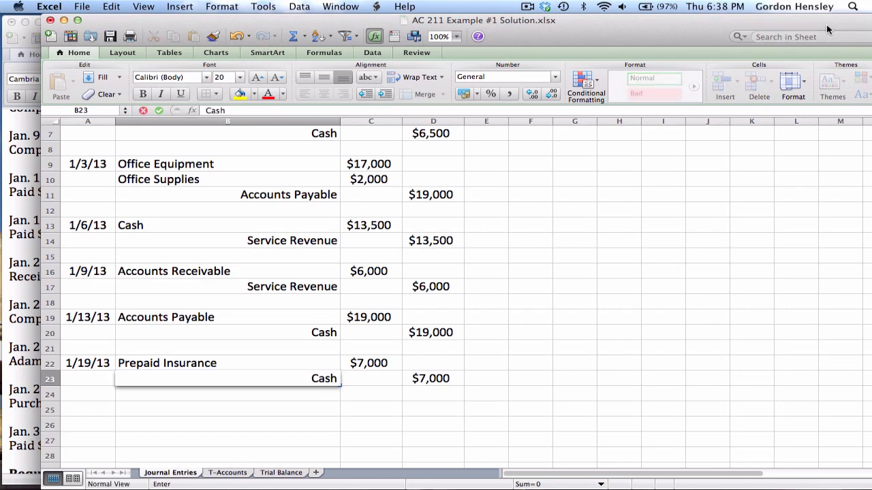
{"action": "key", "text": "Return"}
{"action": "key", "text": "Return"}
{"action": "key", "text": "Left"}
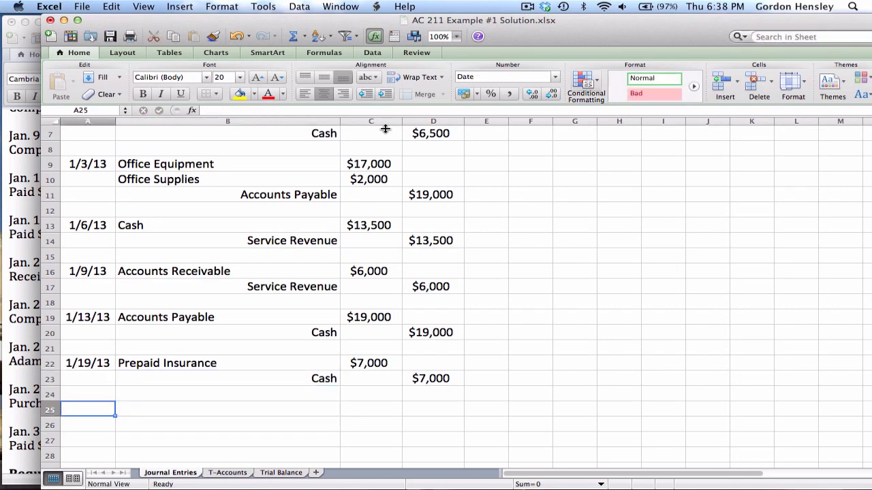
{"action": "left_click", "coordinate": [35, 237]}
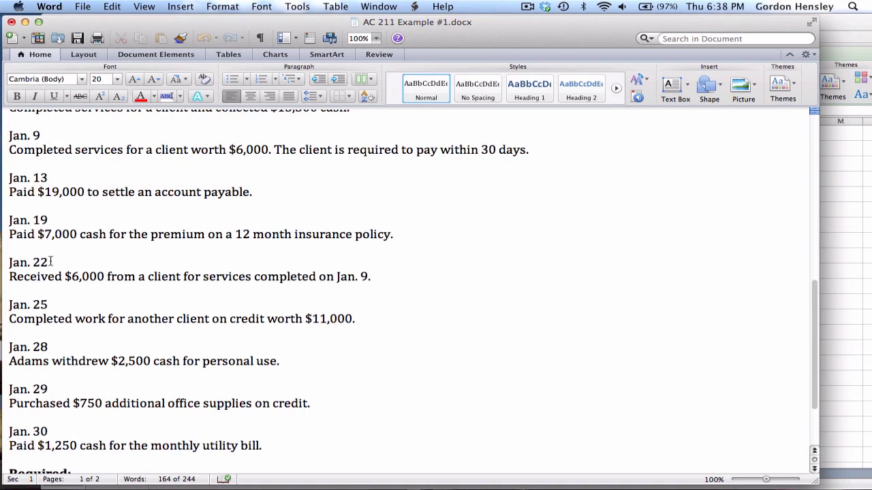
Enter date 1/22/13 with $6,000 in the debit and credit columns
{"action": "left_click", "coordinate": [834, 26]}
{"action": "type", "text": "1/22/1"}
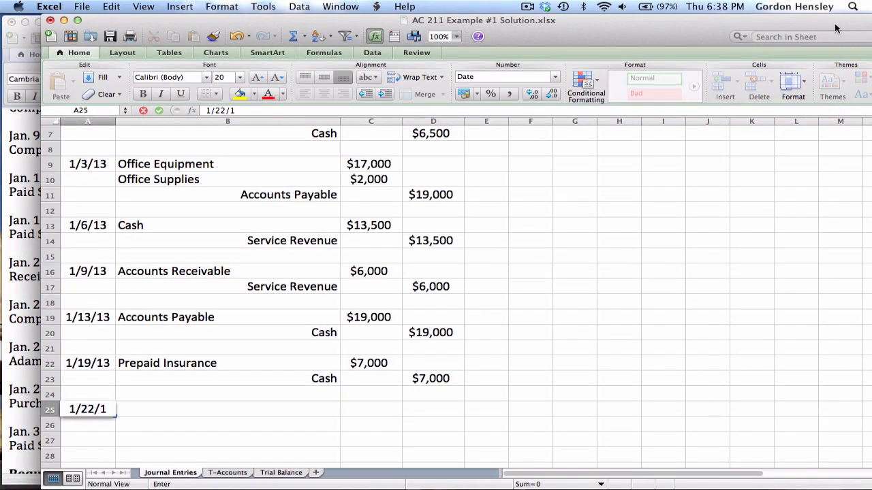
{"action": "type", "text": "3"}
{"action": "key", "text": "Tab"}
{"action": "key", "text": "Tab"}
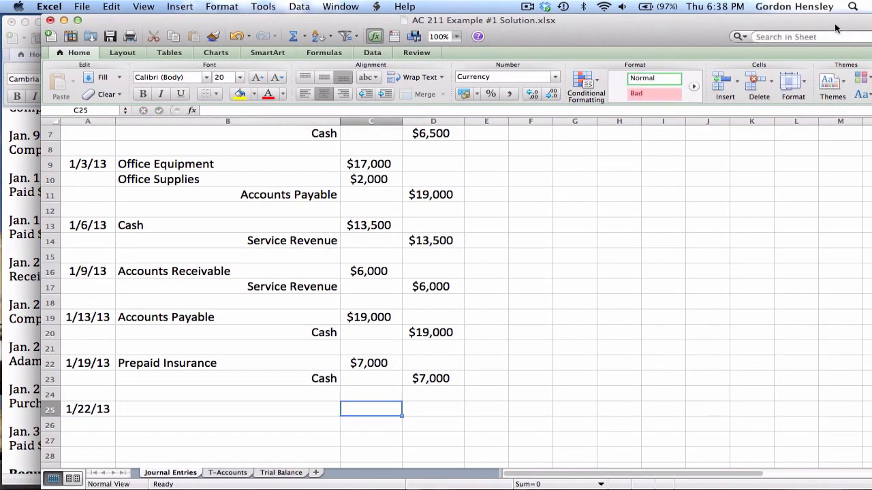
{"action": "type", "text": "6000"}
{"action": "key", "text": "Return"}
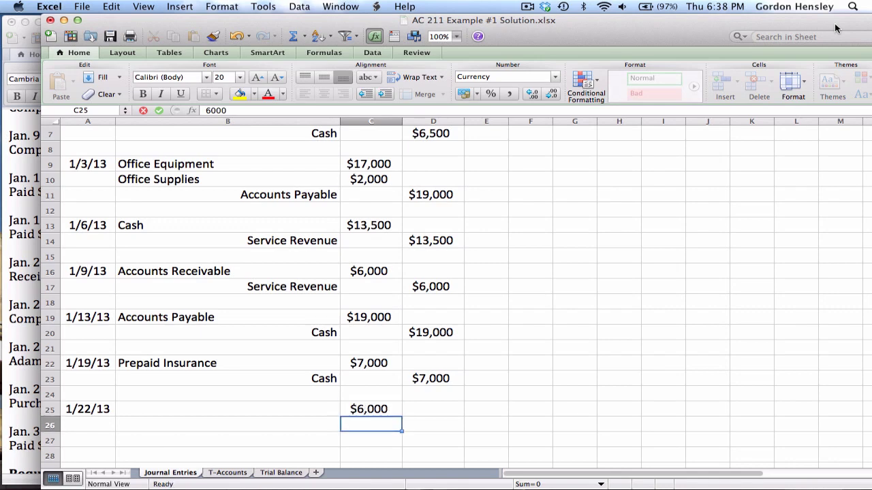
{"action": "key", "text": "Tab"}
{"action": "type", "text": "6000"}
{"action": "key", "text": "Up"}
Name Cash as the debit account and Accounts Receivable as the credit
{"action": "key", "text": "Left"}
{"action": "key", "text": "Left"}
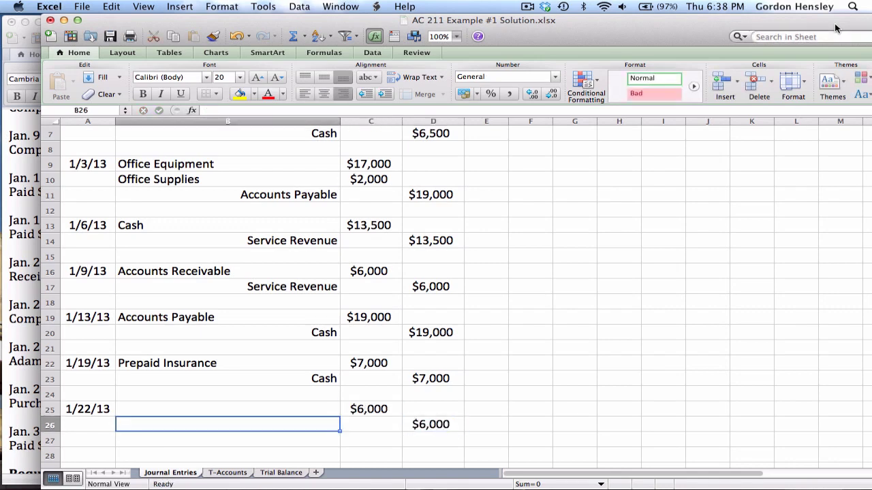
{"action": "type", "text": "Cash"}
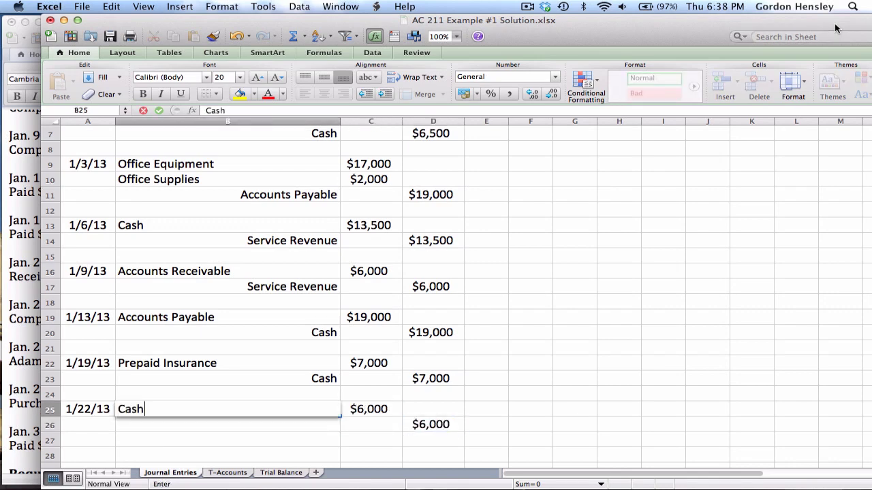
{"action": "key", "text": "Return"}
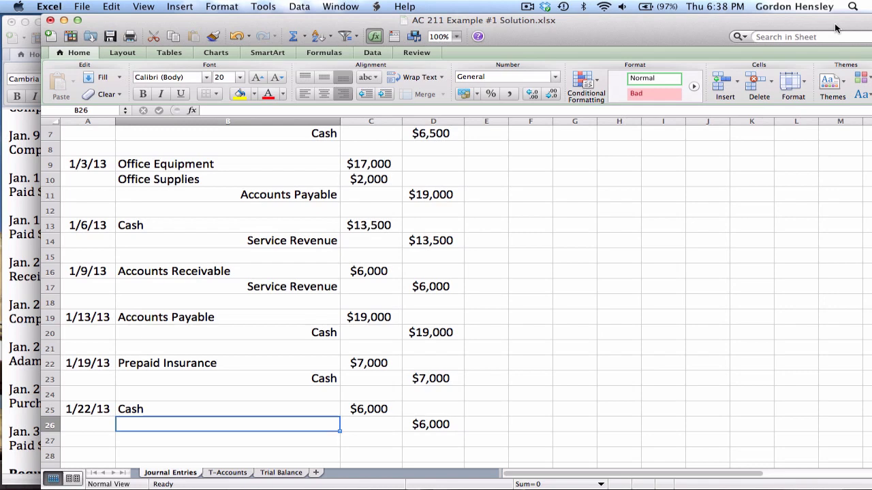
{"action": "type", "text": "Accou"}
{"action": "type", "text": "nts"}
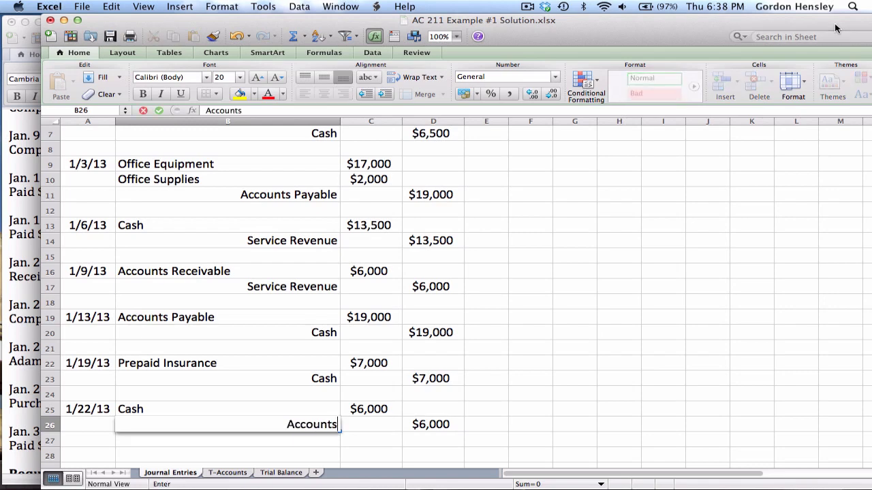
{"action": "type", "text": " Receivable"}
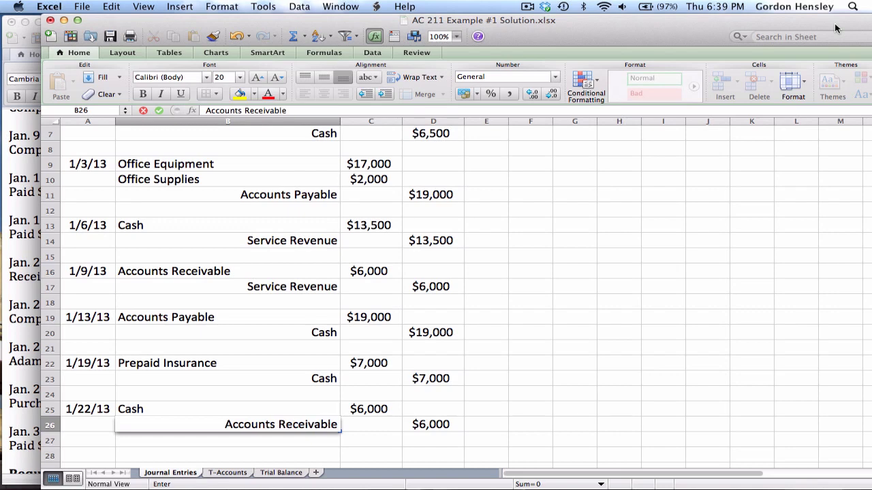
{"action": "key", "text": "Return"}
Review the Jan. 9 Accounts Receivable entry above the new credit line
{"action": "key", "text": "Up"}
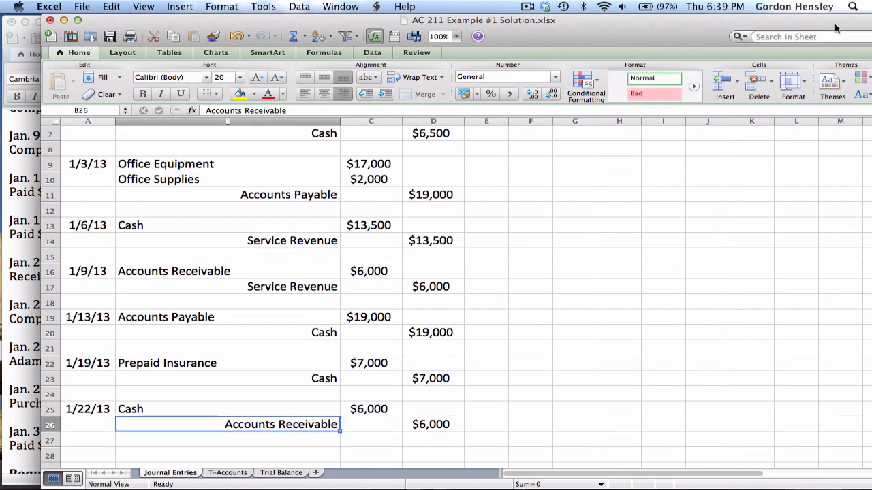
{"action": "key", "text": "Up"}
{"action": "key", "text": "Up"}
{"action": "key", "text": "Up"}
{"action": "key", "text": "Up"}
{"action": "key", "text": "Up"}
{"action": "key", "text": "Up"}
{"action": "key", "text": "Up"}
{"action": "key", "text": "Up"}
{"action": "key", "text": "Up"}
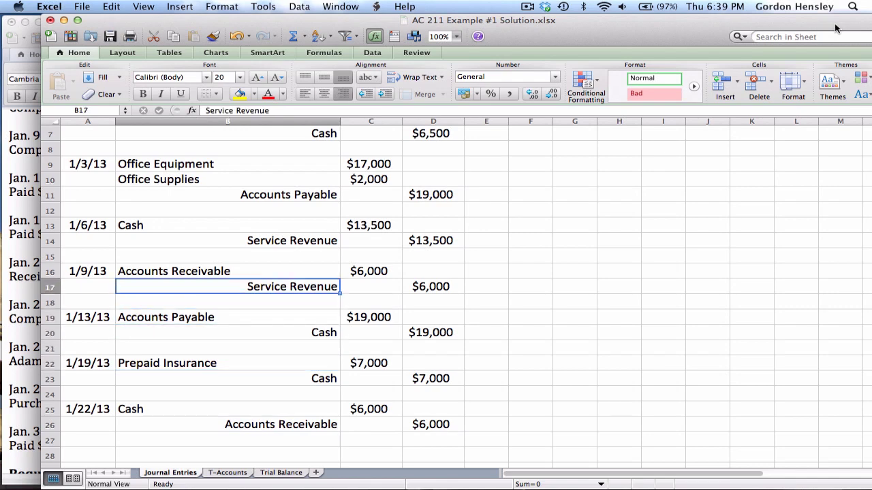
{"action": "key", "text": "Up"}
{"action": "key", "text": "Left"}
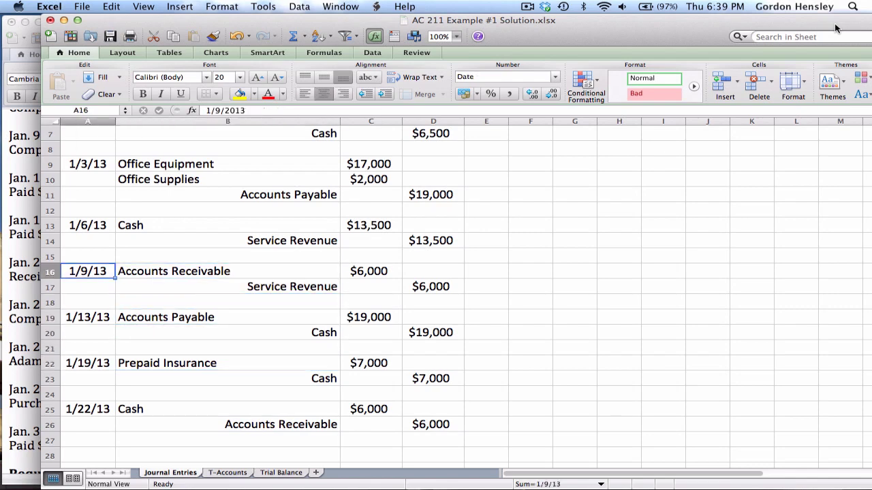
{"action": "key", "text": "Right"}
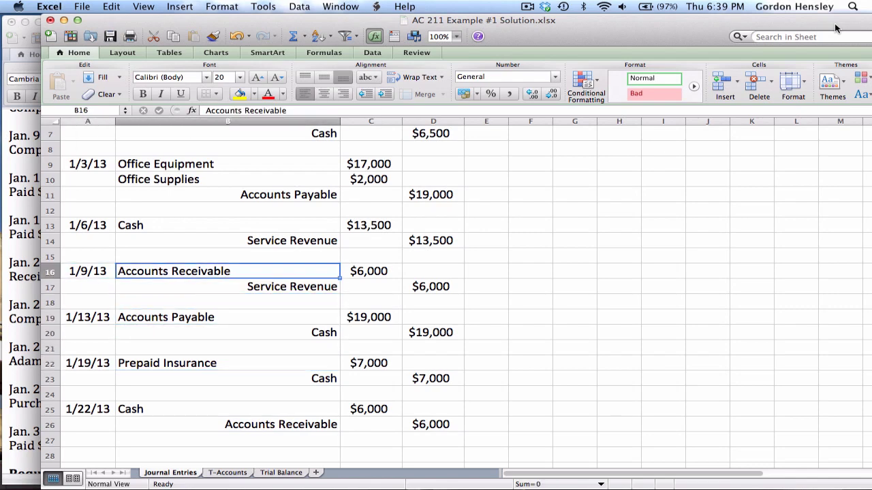
{"action": "key", "text": "Down"}
{"action": "key", "text": "Down"}
{"action": "key", "text": "Down"}
{"action": "key", "text": "Down"}
{"action": "key", "text": "Down"}
{"action": "key", "text": "Down"}
{"action": "key", "text": "Down"}
{"action": "key", "text": "Down"}
{"action": "key", "text": "Down"}
{"action": "key", "text": "Down"}
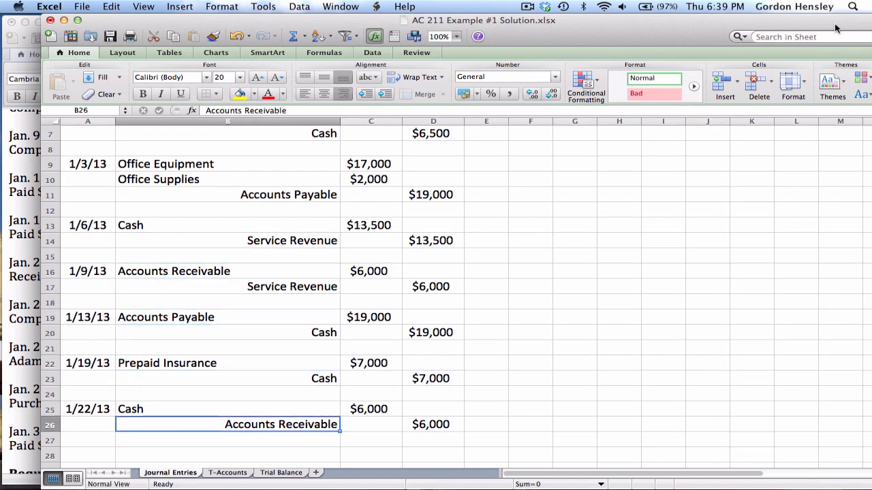
Compare the Jan. 9 Service Revenue and Accounts Receivable lines with the new Accounts Receivable credit, then move to A28
{"action": "left_click", "coordinate": [12, 248]}
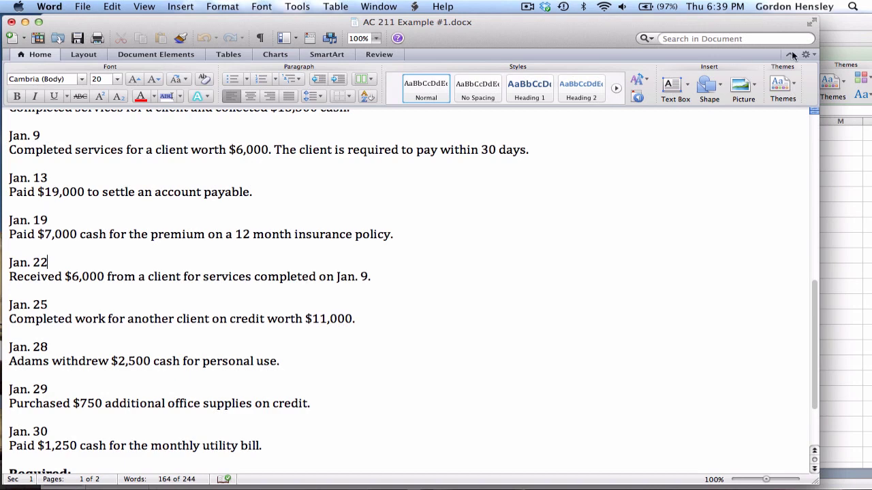
{"action": "left_click", "coordinate": [828, 27]}
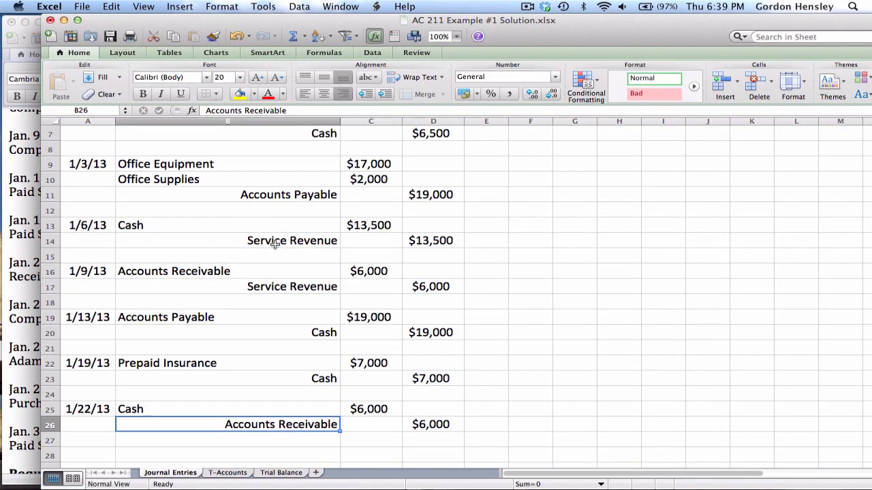
{"action": "left_click", "coordinate": [276, 289]}
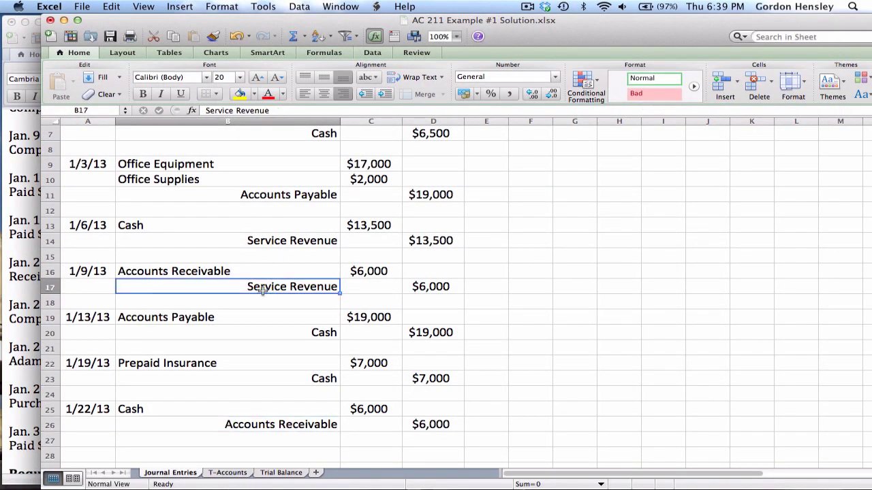
{"action": "left_click", "coordinate": [204, 274]}
{"action": "left_click", "coordinate": [255, 425]}
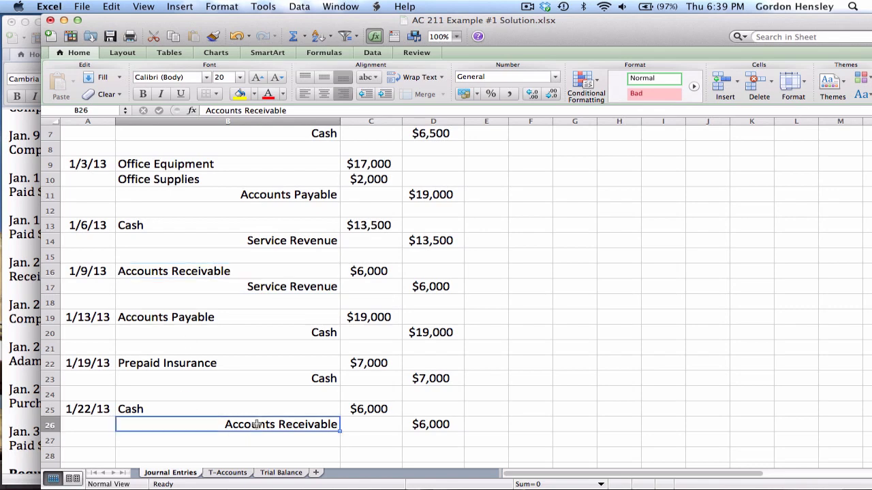
{"action": "key", "text": "Down"}
{"action": "key", "text": "Down"}
{"action": "scroll", "coordinate": [256, 424], "scroll_direction": "down", "scroll_amount": 3}
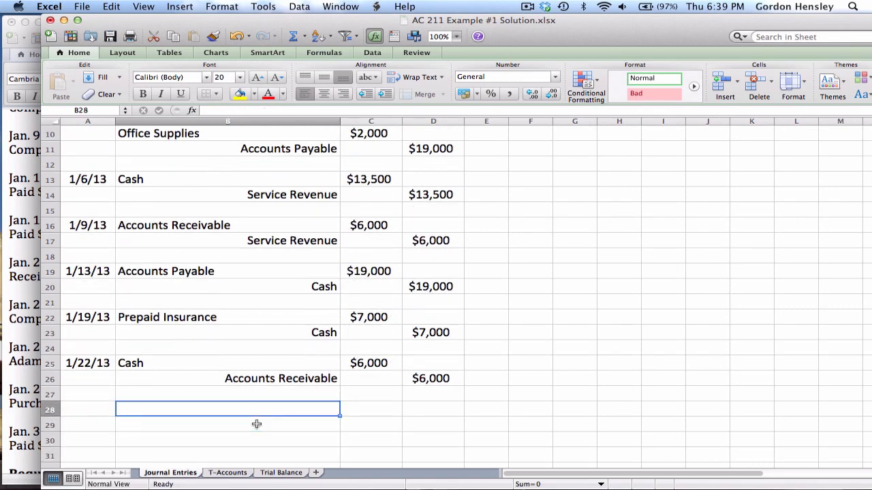
{"action": "key", "text": "Left"}
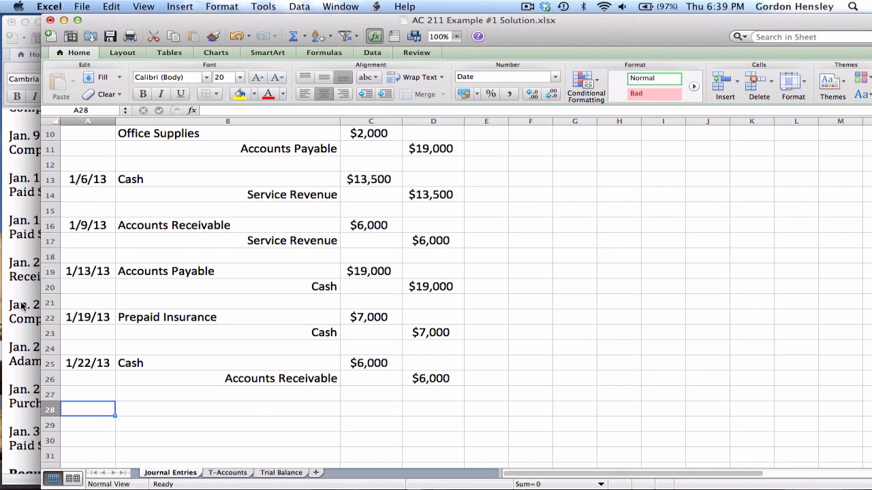
Check the Jan. 25 transaction, then enter 1/25/13 with $11,000 debit and credit amounts
{"action": "left_click", "coordinate": [21, 307]}
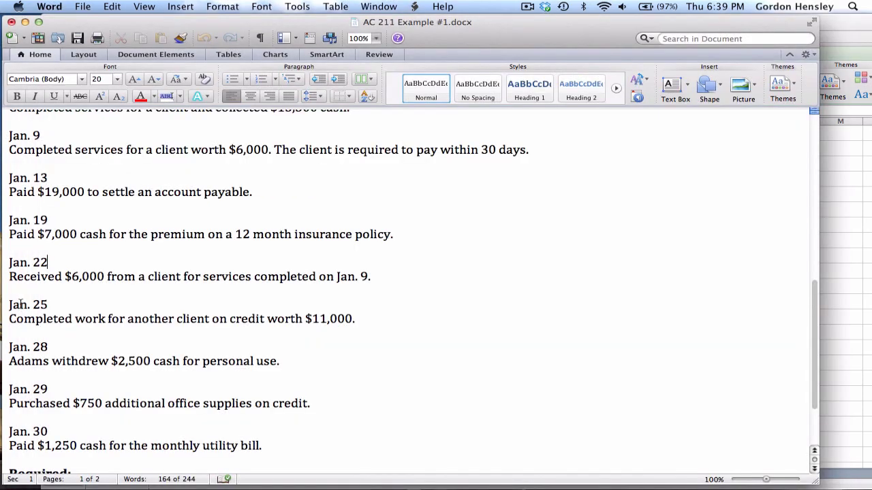
{"action": "left_click", "coordinate": [47, 305]}
{"action": "left_click", "coordinate": [838, 24]}
{"action": "type", "text": "1/2"}
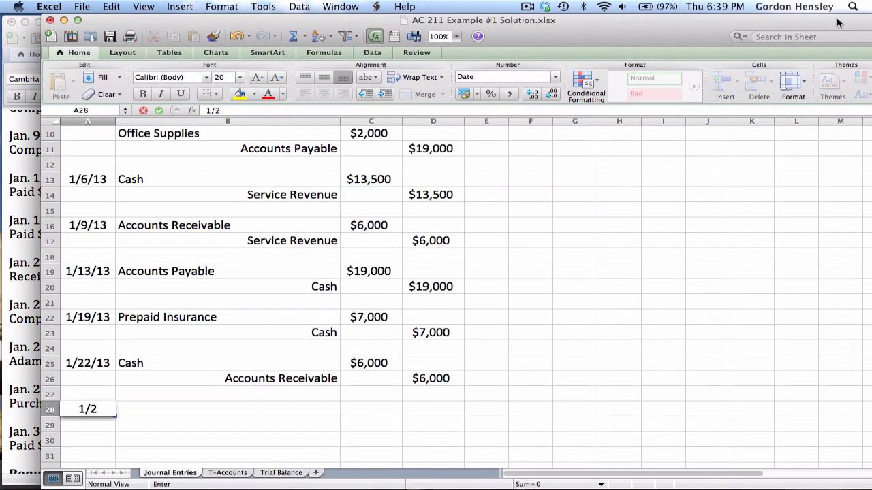
{"action": "type", "text": "5/13"}
{"action": "key", "text": "Tab"}
{"action": "key", "text": "Tab"}
{"action": "type", "text": "1"}
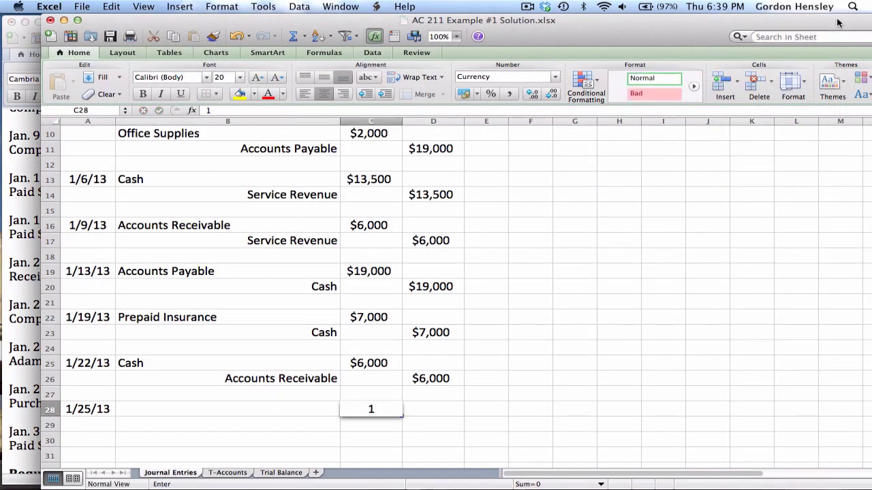
{"action": "type", "text": "1,000"}
{"action": "key", "text": "Return"}
{"action": "key", "text": "Tab"}
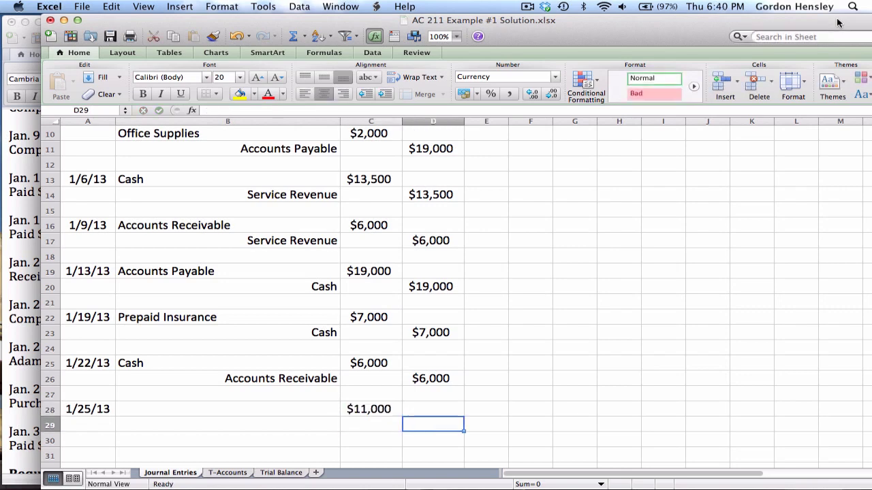
{"action": "type", "text": "11,000"}
{"action": "key", "text": "Return"}
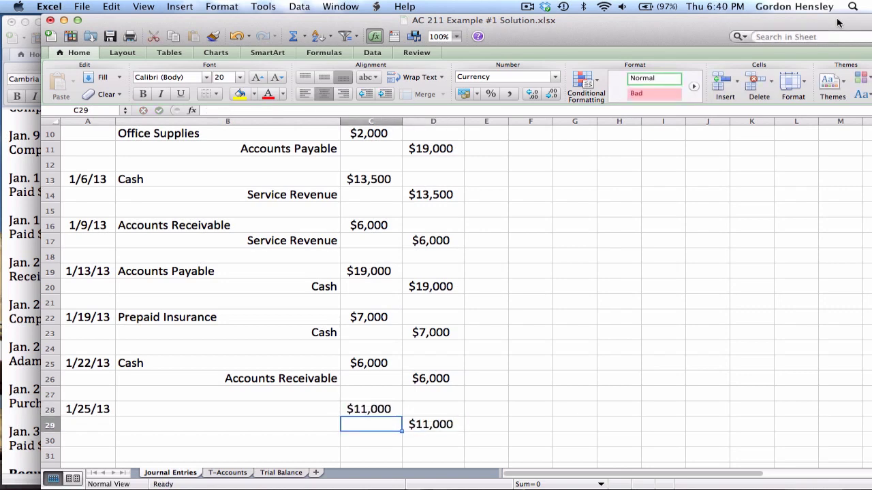
Name Accounts Receivable as the debit and Service Revenue as the credit, then move to A31
{"action": "key", "text": "Up"}
{"action": "key", "text": "Left"}
{"action": "type", "text": "Accounts"}
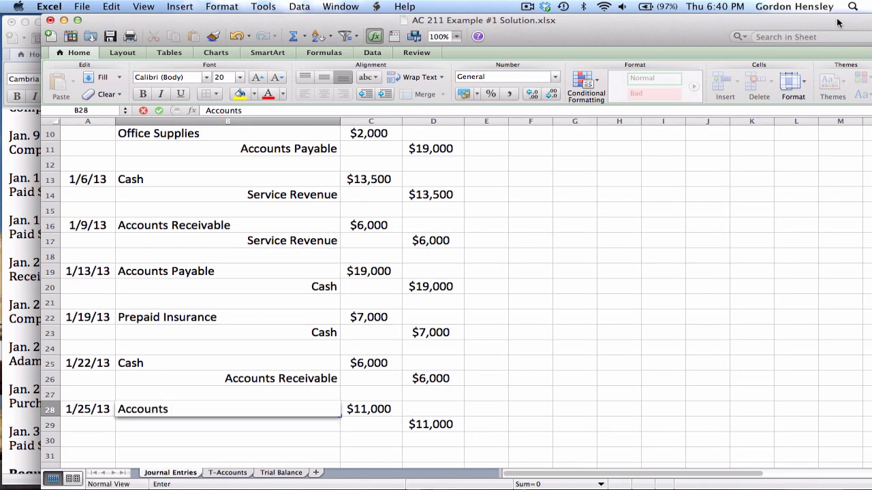
{"action": "type", "text": " Receivable"}
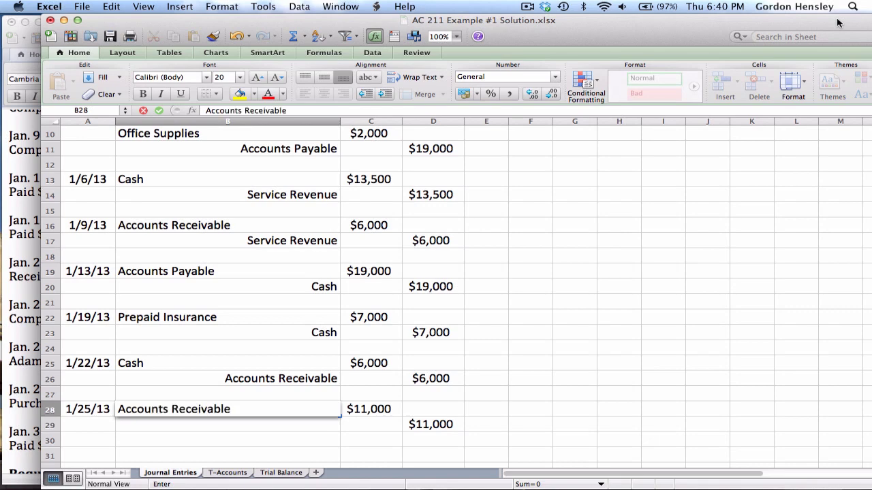
{"action": "key", "text": "Return"}
{"action": "type", "text": "Ser"}
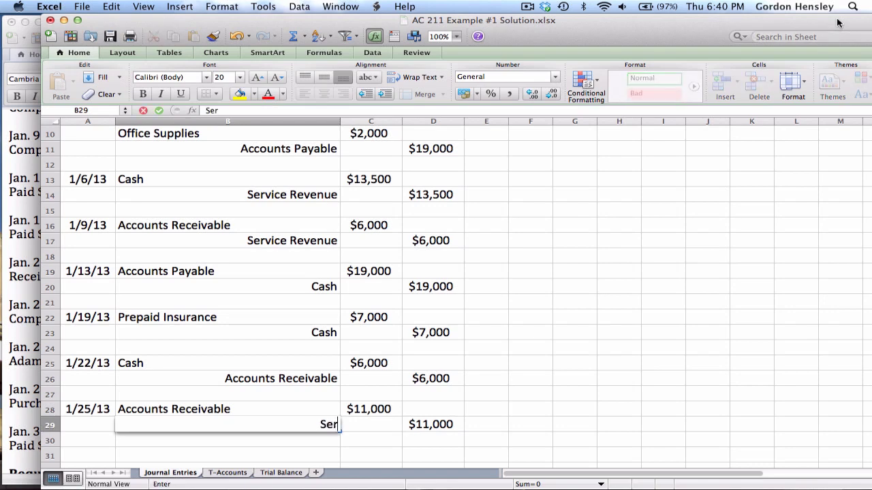
{"action": "type", "text": "vice Revenue"}
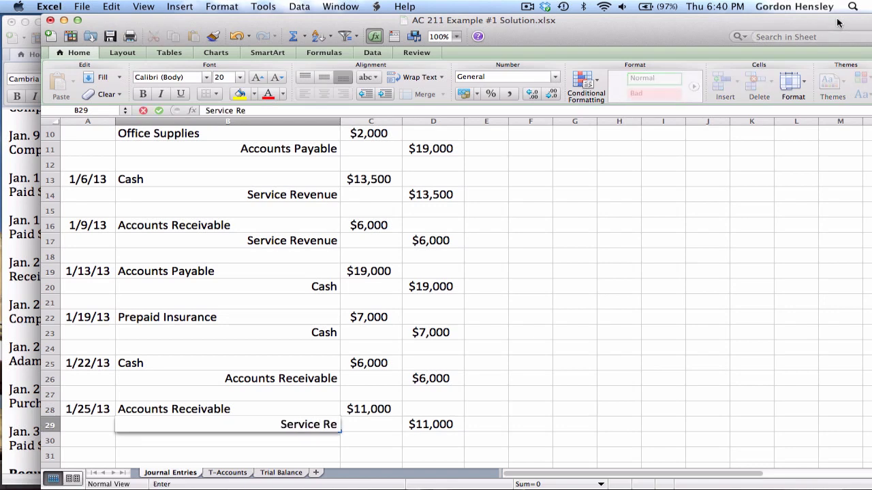
{"action": "key", "text": "Return"}
{"action": "key", "text": "Up"}
{"action": "key", "text": "Up"}
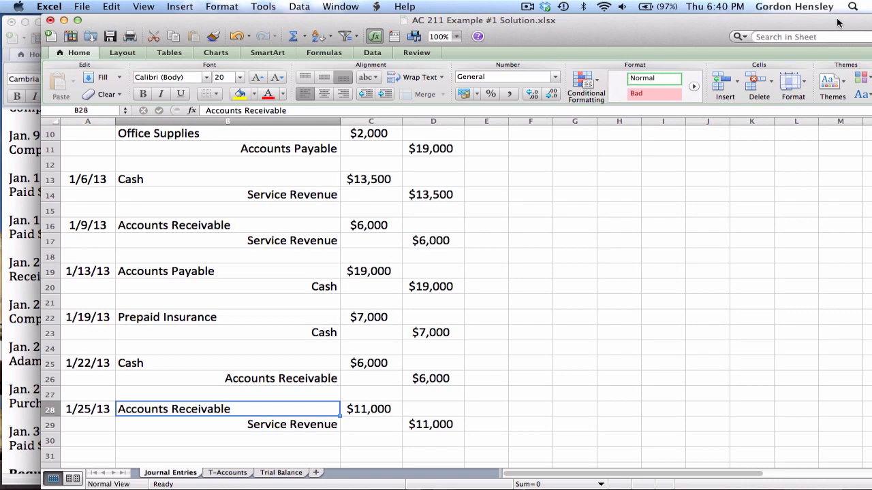
{"action": "key", "text": "Down"}
{"action": "key", "text": "Down"}
{"action": "key", "text": "Down"}
{"action": "key", "text": "Down"}
{"action": "key", "text": "Down"}
{"action": "key", "text": "Down"}
{"action": "key", "text": "Down"}
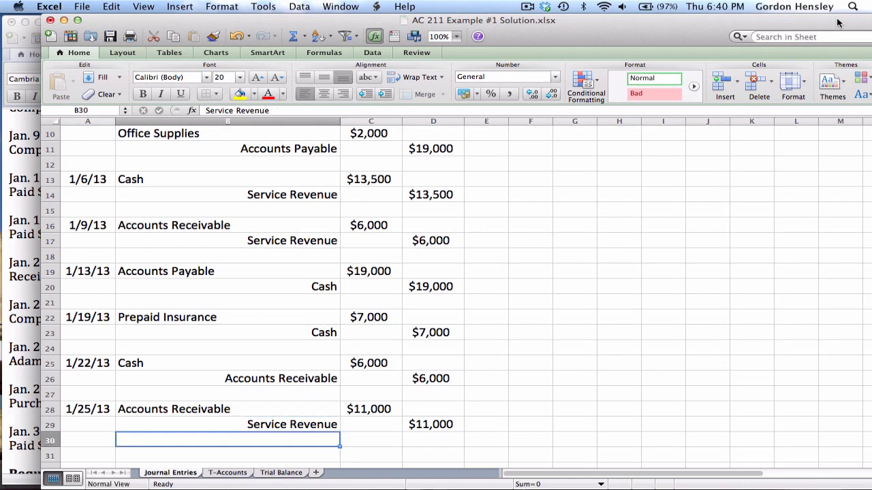
{"action": "key", "text": "Up"}
{"action": "key", "text": "Up"}
{"action": "key", "text": "Up"}
{"action": "key", "text": "Up"}
{"action": "key", "text": "Left"}
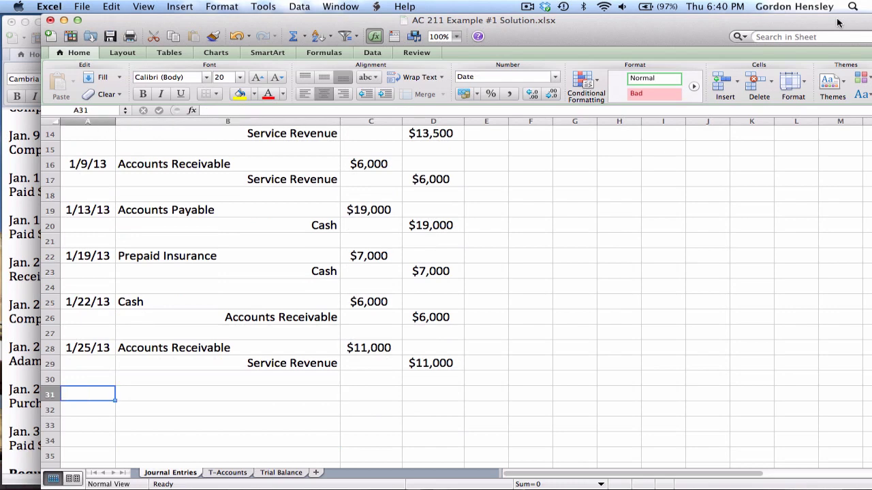
Check the Jan. 28 transaction, then enter 1/28/13 with $2,500 debit and credit amounts
{"action": "left_click", "coordinate": [15, 270]}
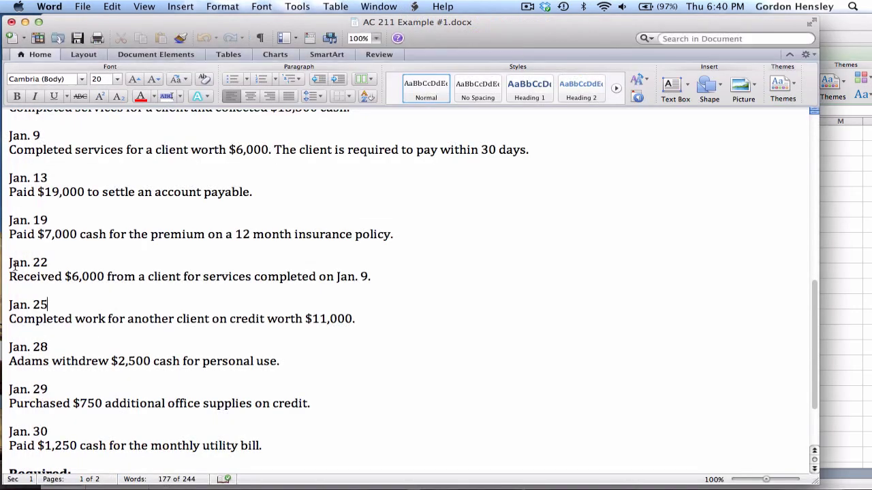
{"action": "left_click", "coordinate": [48, 346]}
{"action": "left_click", "coordinate": [833, 22]}
{"action": "type", "text": "1/"}
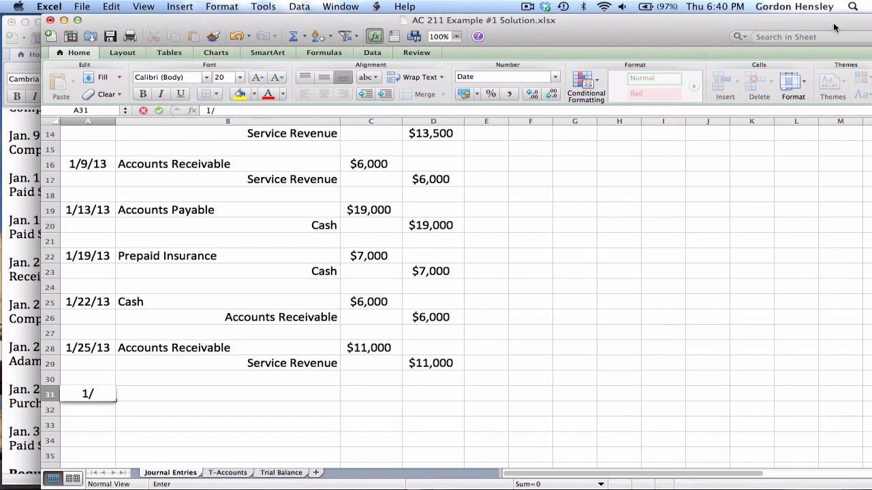
{"action": "type", "text": "28/13"}
{"action": "key", "text": "Tab"}
{"action": "key", "text": "Tab"}
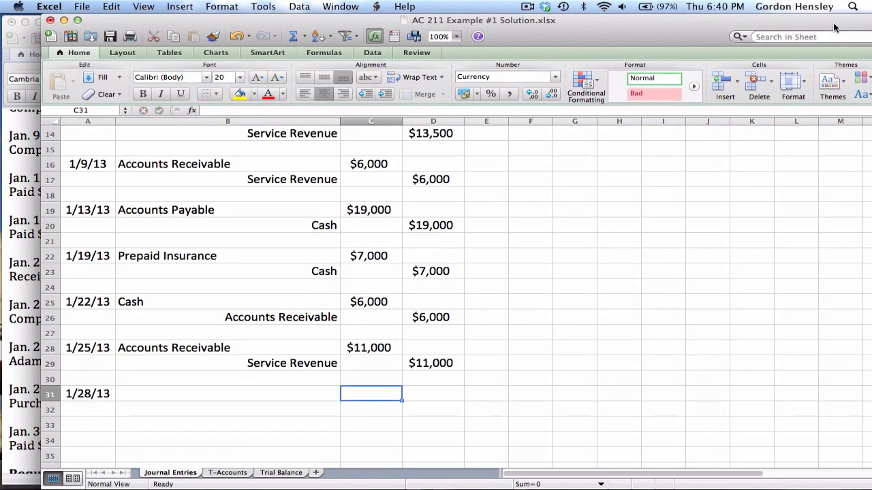
{"action": "type", "text": "2500"}
{"action": "key", "text": "Return"}
{"action": "key", "text": "Tab"}
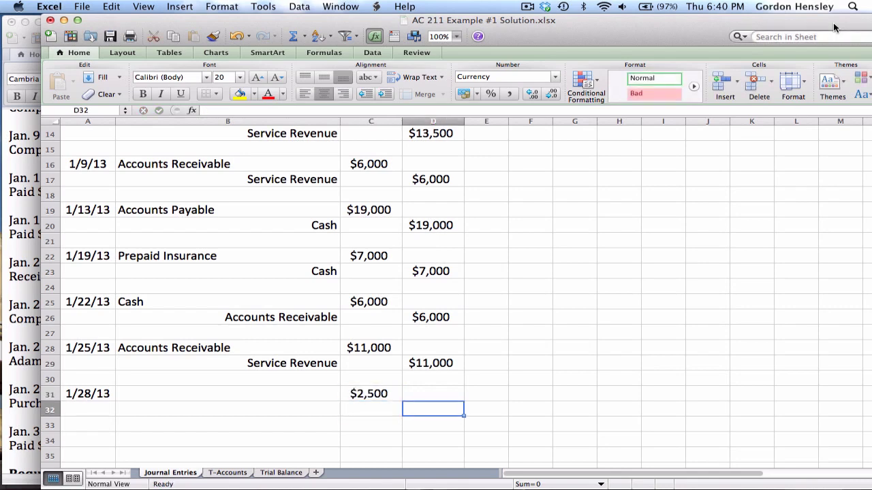
{"action": "type", "text": "2500"}
{"action": "key", "text": "Left"}
{"action": "key", "text": "Left"}
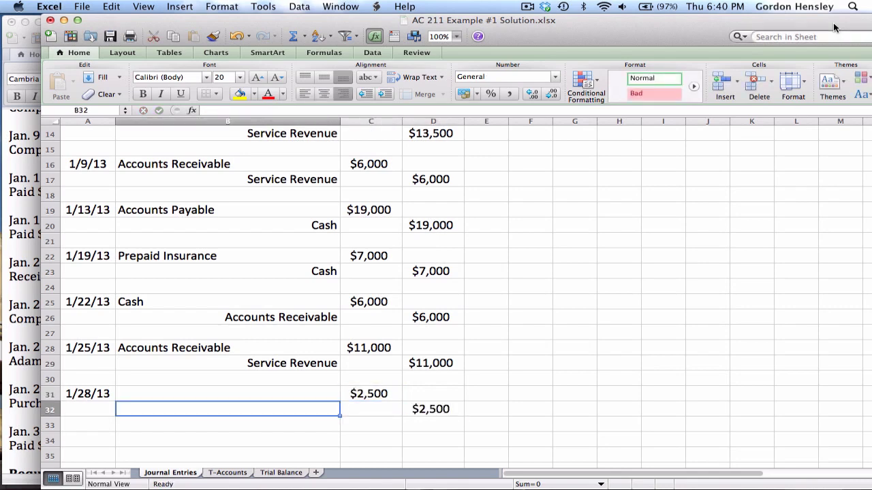
Name Cash as the credit and the owner's Withdrawals account as the debit
{"action": "type", "text": "Cash"}
{"action": "key", "text": "Up"}
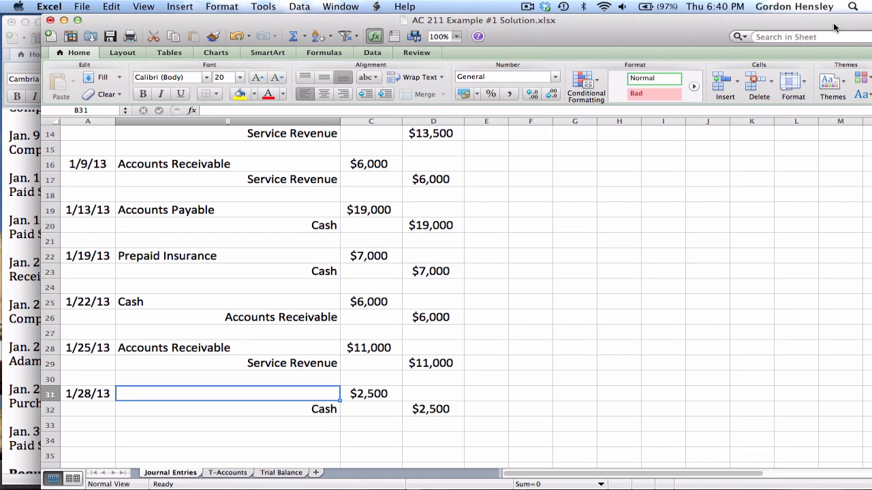
{"action": "type", "text": "G."}
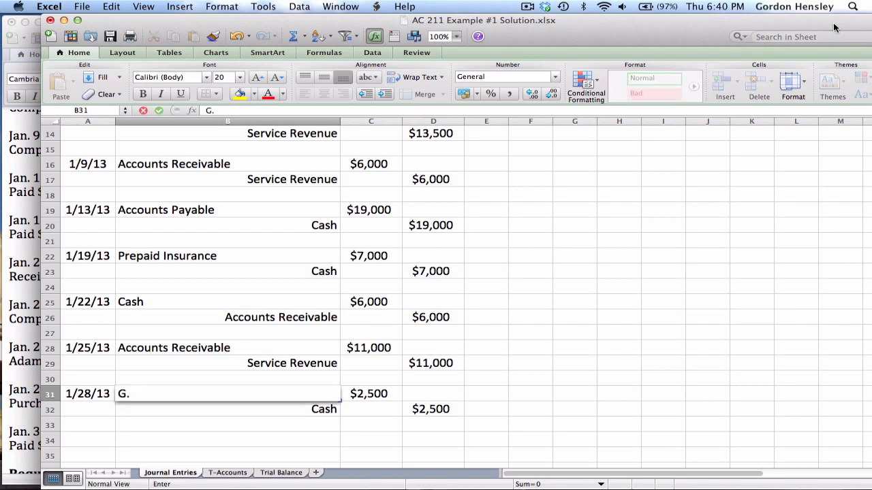
{"action": "type", "text": " Adams, W"}
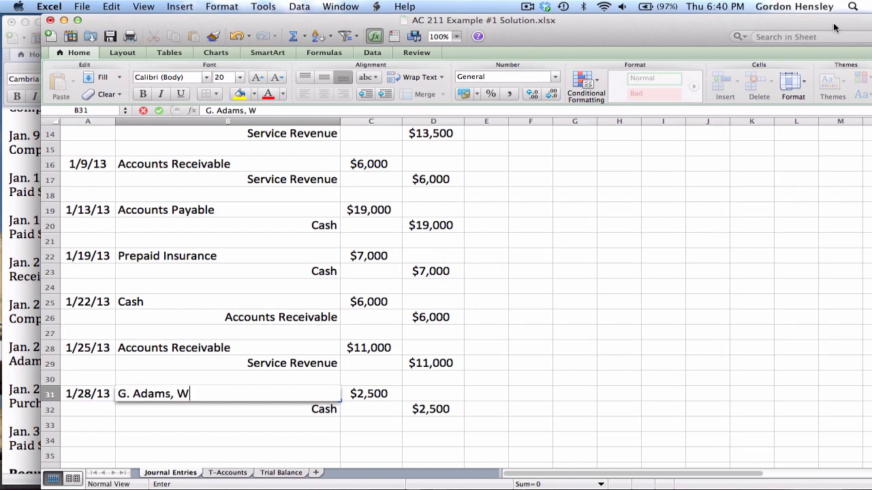
{"action": "type", "text": "ithdrawals"}
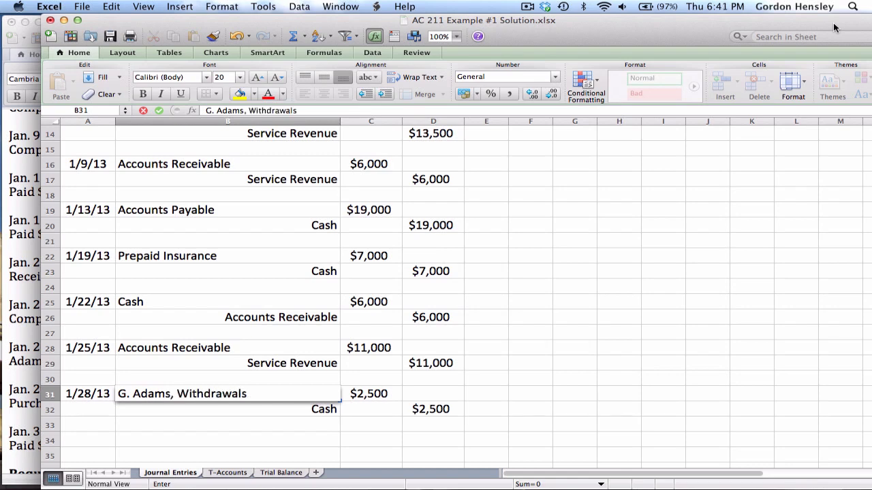
{"action": "key", "text": "Return"}
{"action": "key", "text": "Return"}
{"action": "key", "text": "Return"}
{"action": "key", "text": "Return"}
{"action": "key", "text": "Return"}
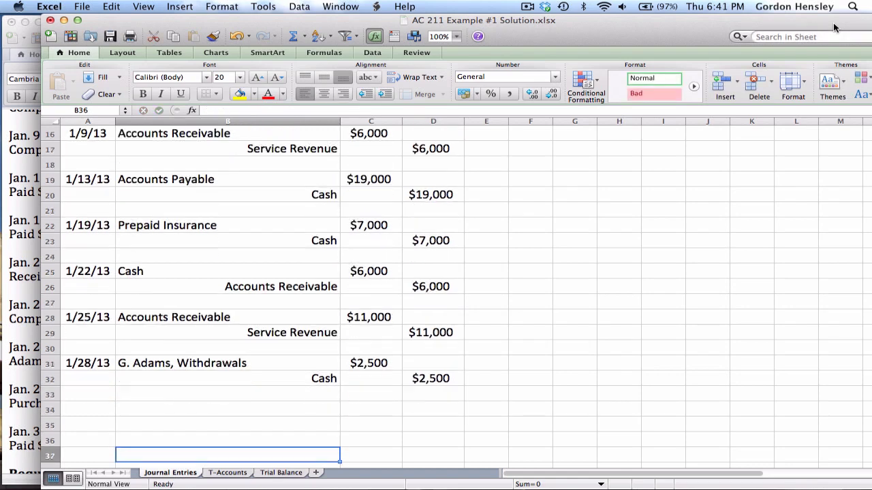
{"action": "key", "text": "Up"}
{"action": "key", "text": "Up"}
{"action": "key", "text": "Left"}
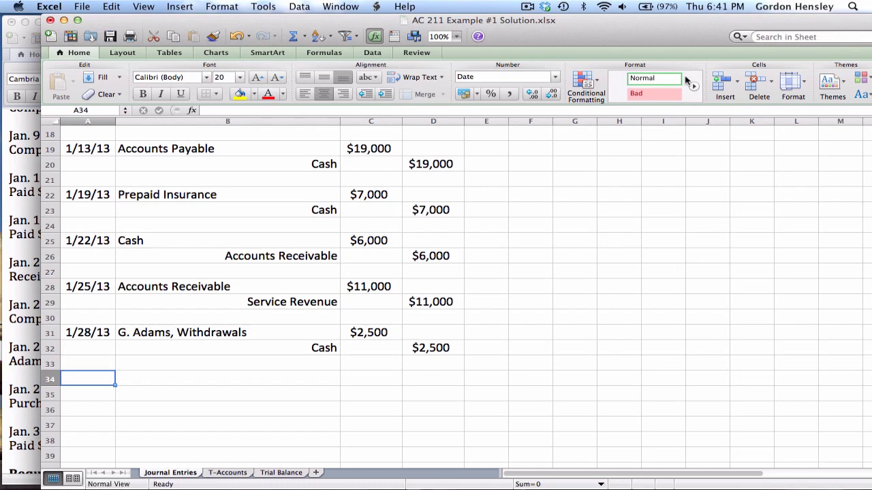
Check the Jan. 29 transaction, then enter 1/29/13 with $750 debit and credit amounts
{"action": "left_click", "coordinate": [30, 310]}
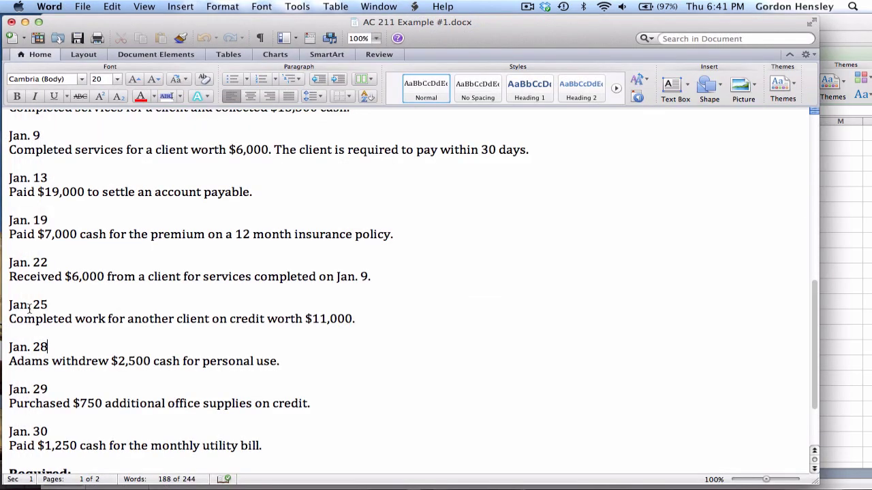
{"action": "left_click", "coordinate": [48, 388]}
{"action": "left_click", "coordinate": [832, 24]}
{"action": "type", "text": "1"}
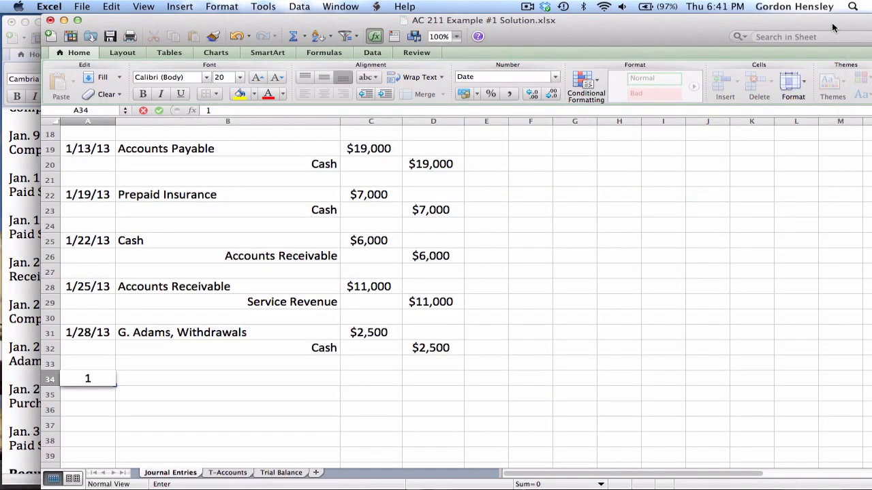
{"action": "type", "text": "/29/13"}
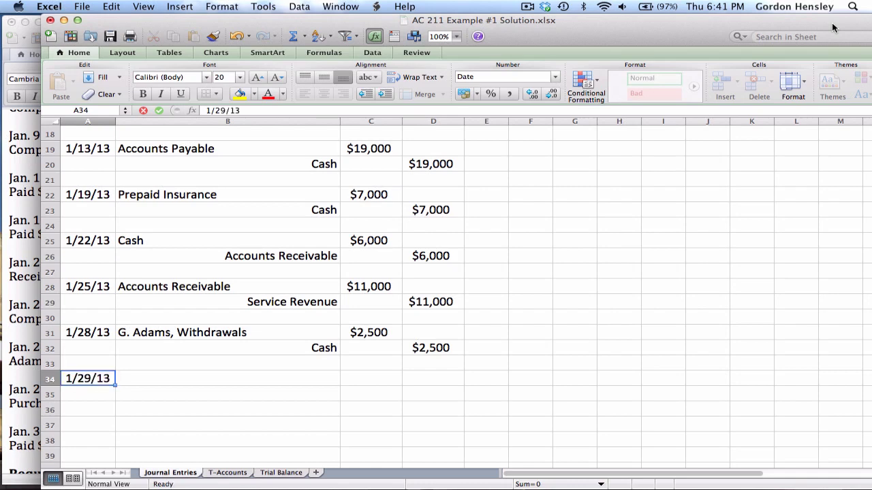
{"action": "key", "text": "Tab"}
{"action": "key", "text": "Tab"}
{"action": "type", "text": "750"}
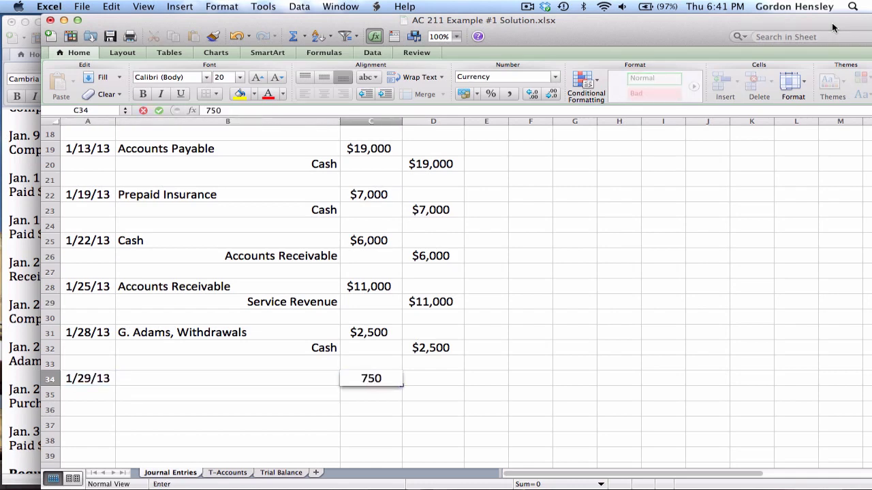
{"action": "key", "text": "Return"}
{"action": "key", "text": "Tab"}
{"action": "type", "text": "$750"}
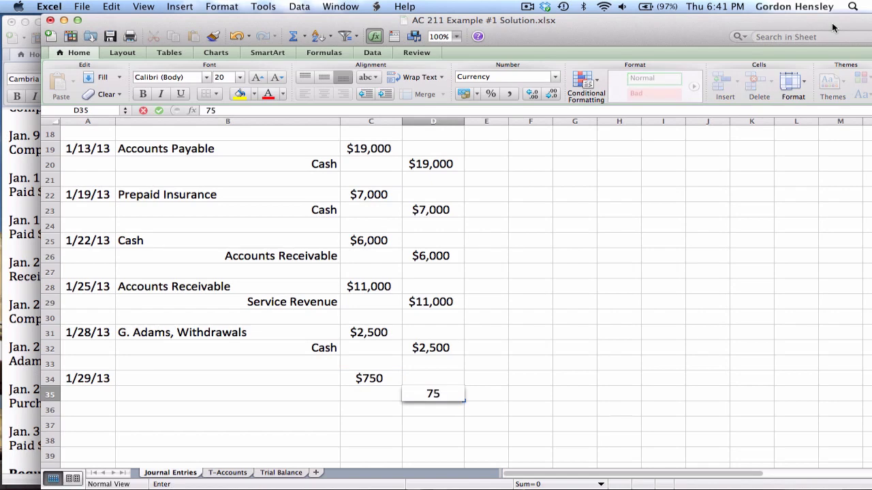
{"action": "key", "text": "Up"}
Name Office Supplies as the debit and Accounts Payable as the credit, then move to A37
{"action": "key", "text": "Left"}
{"action": "key", "text": "Left"}
{"action": "type", "text": "O"}
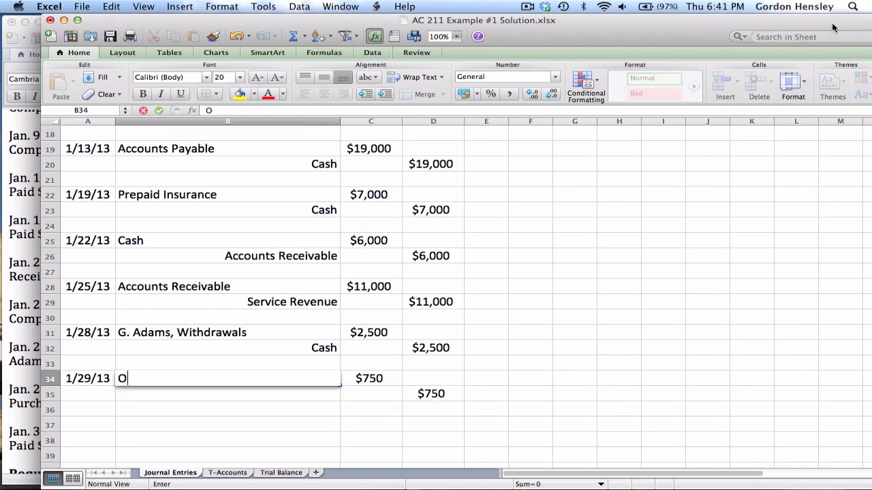
{"action": "type", "text": "ffice Supplies"}
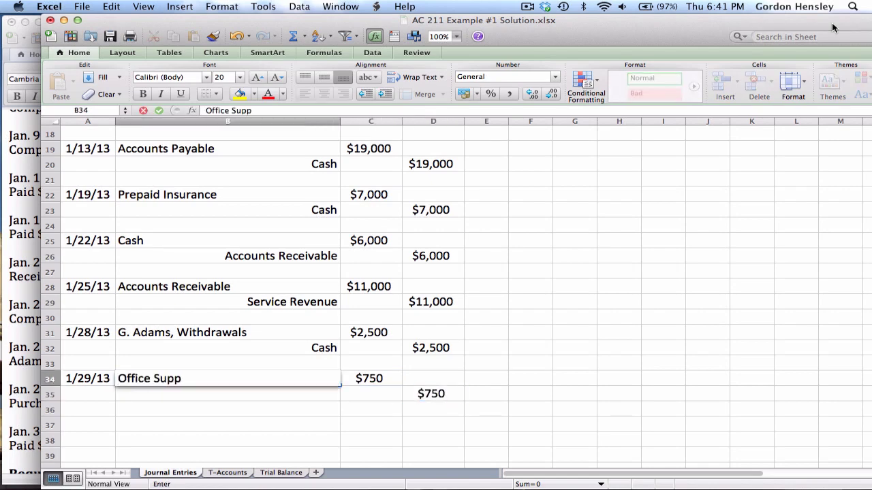
{"action": "key", "text": "Return"}
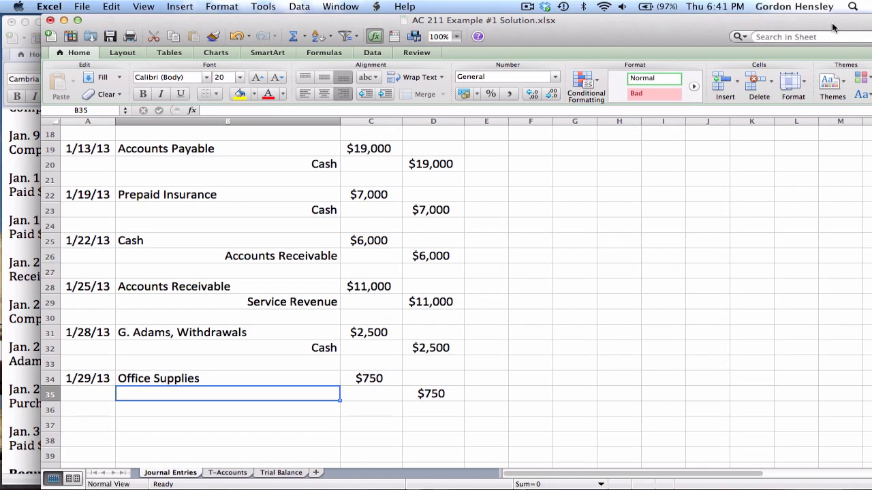
{"action": "type", "text": "Accoun"}
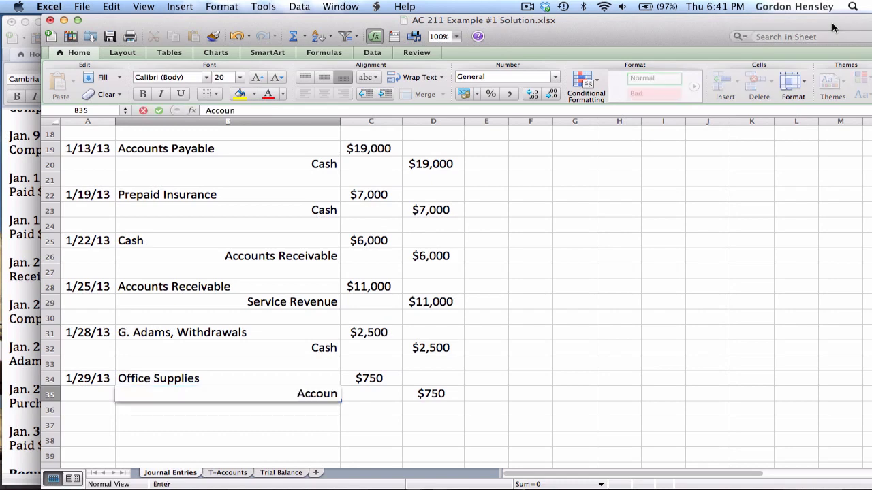
{"action": "type", "text": "ts Payable"}
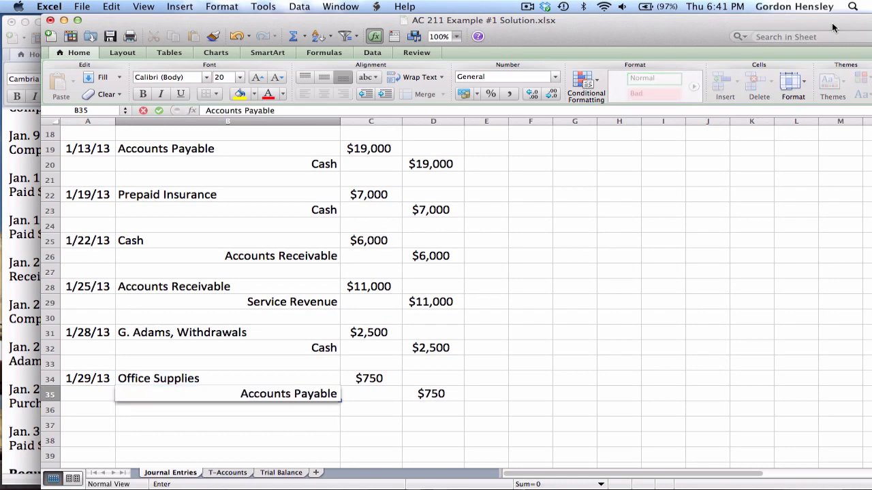
{"action": "key", "text": "Return"}
{"action": "key", "text": "Down"}
{"action": "key", "text": "Left"}
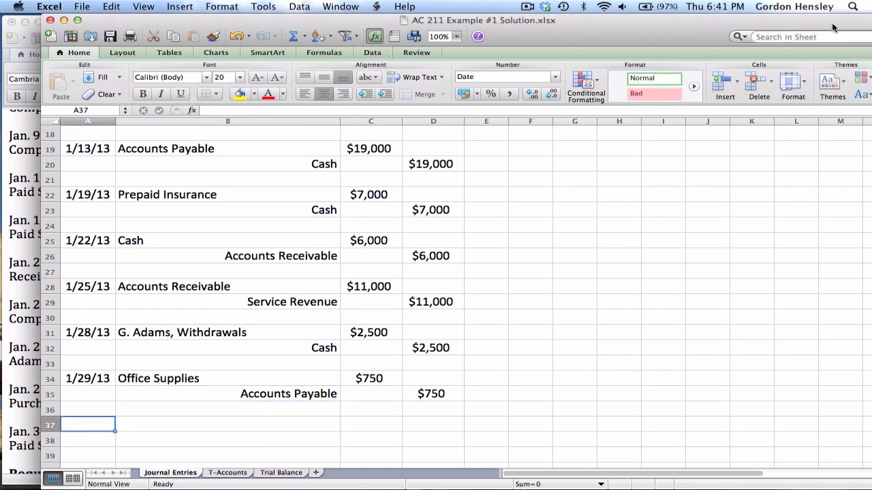
Check the Jan. 30 transaction, then enter 1/30/13 with $1,250 debit and credit amounts
{"action": "left_click", "coordinate": [27, 266]}
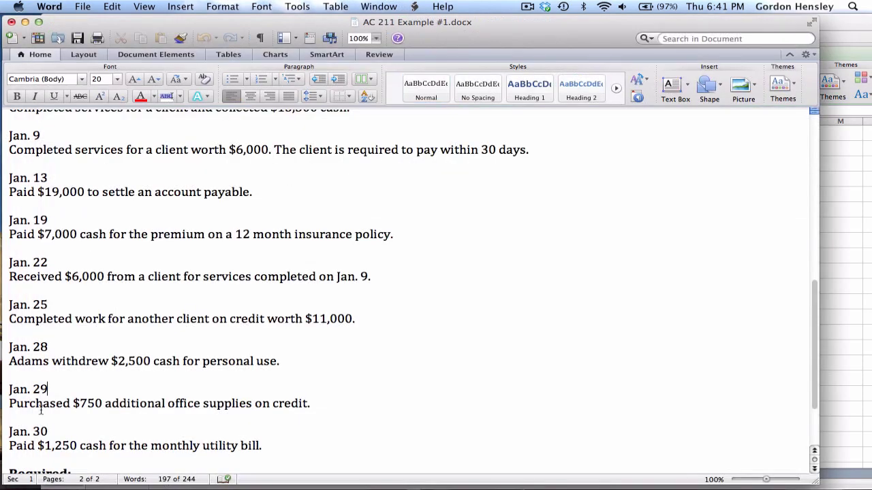
{"action": "left_click", "coordinate": [49, 432]}
{"action": "left_click", "coordinate": [854, 25]}
{"action": "type", "text": "1/30"}
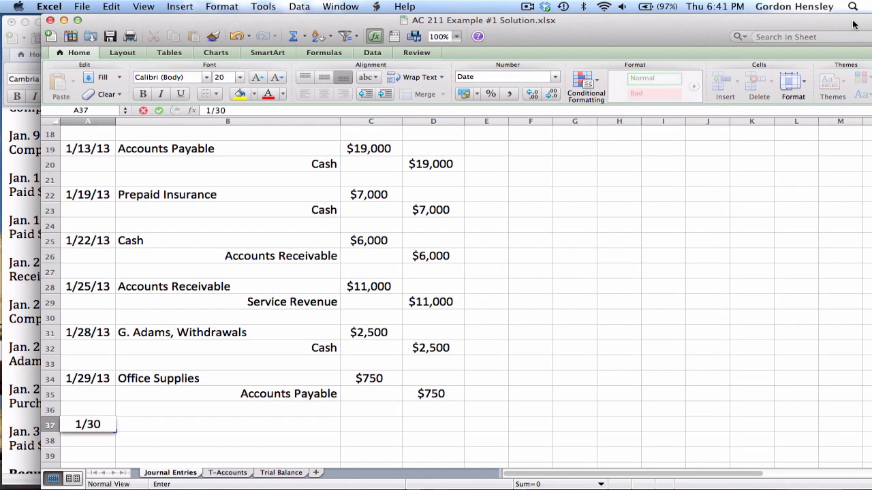
{"action": "type", "text": "/13"}
{"action": "key", "text": "Tab"}
{"action": "key", "text": "Tab"}
{"action": "key", "text": "Tab"}
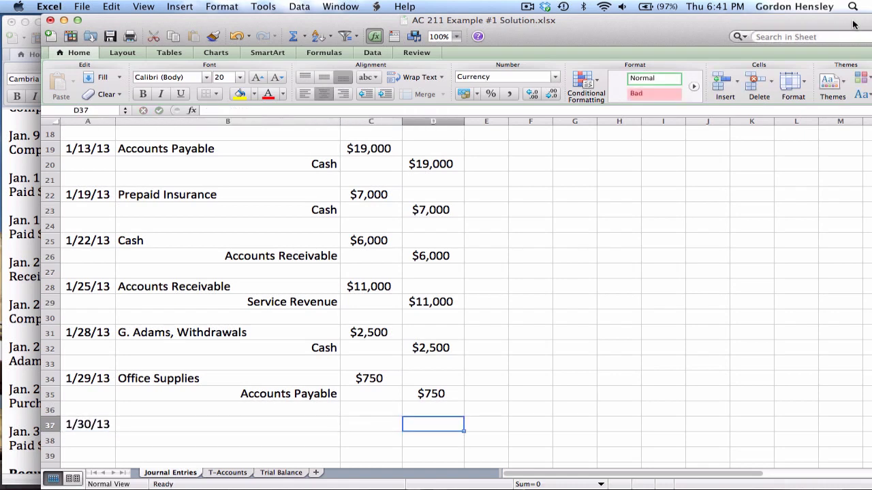
{"action": "key", "text": "Left"}
{"action": "type", "text": "1,25"}
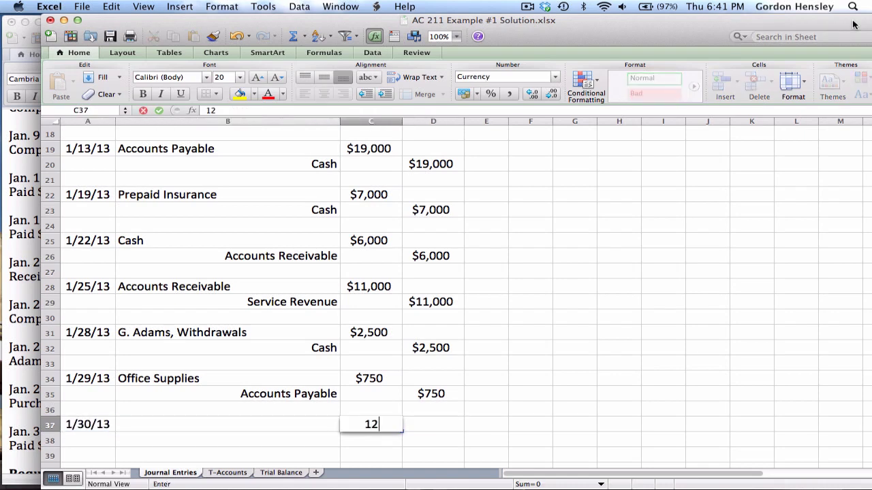
{"action": "type", "text": "0"}
{"action": "key", "text": "Return"}
{"action": "key", "text": "Down"}
{"action": "key", "text": "Right"}
{"action": "type", "text": "1250"}
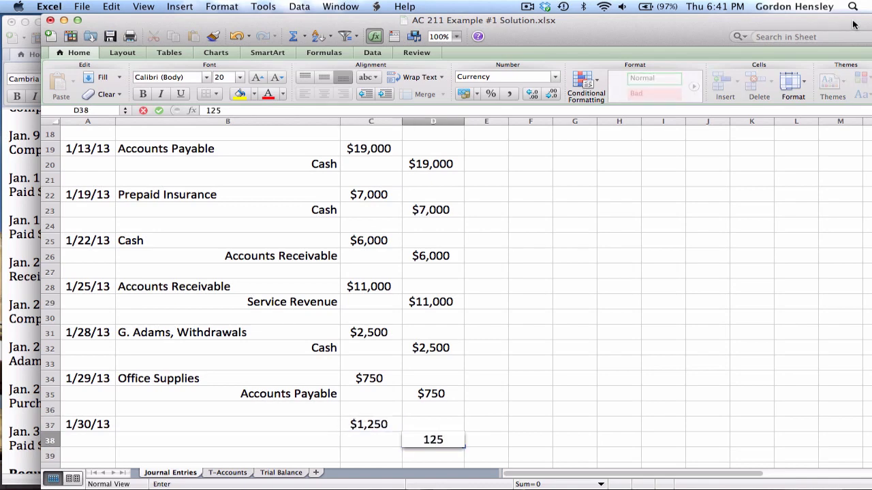
{"action": "key", "text": "Return"}
Name Cash as the credit account and Utilties Expense as the debit
{"action": "key", "text": "Left"}
{"action": "key", "text": "Left"}
{"action": "type", "text": "Cash"}
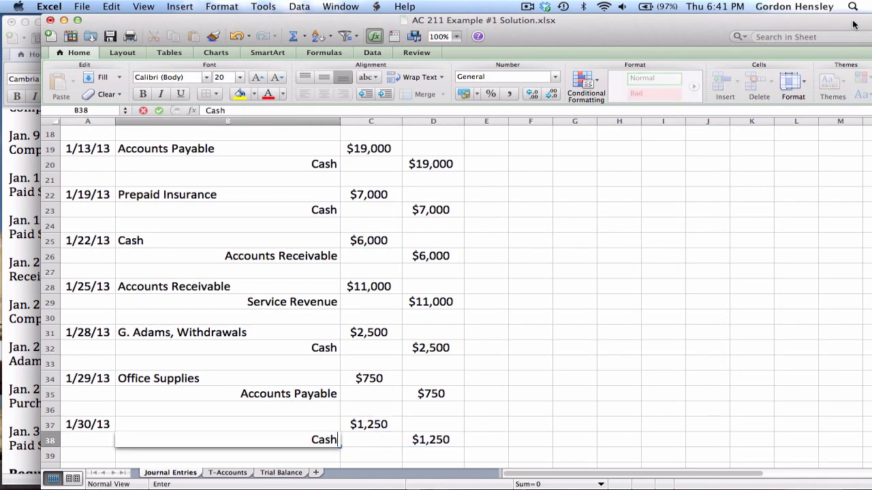
{"action": "key", "text": "Up"}
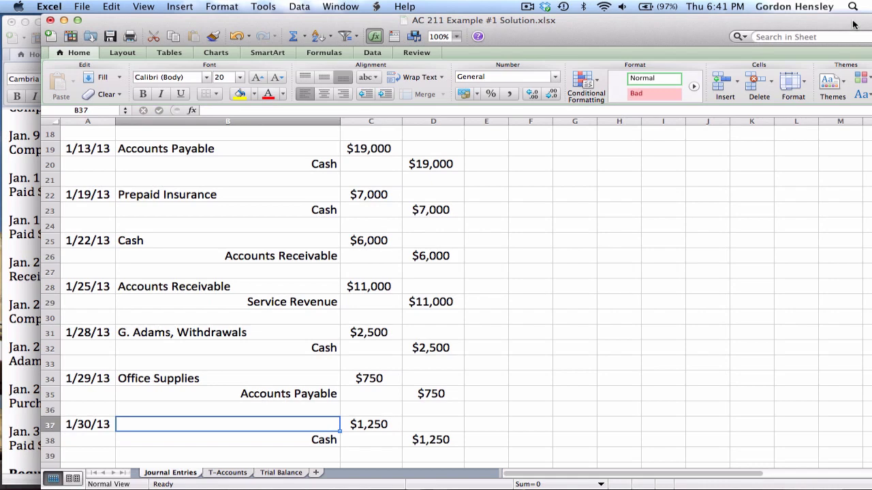
{"action": "type", "text": "Utilti"}
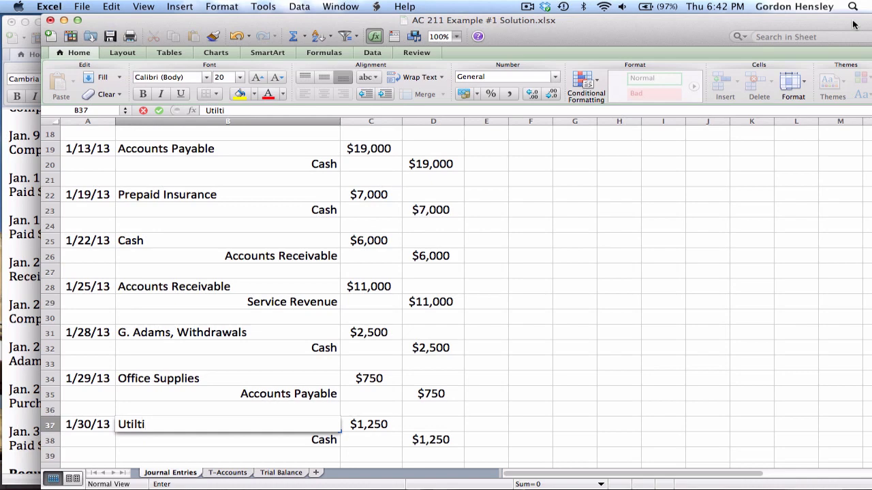
{"action": "type", "text": "es Expense"}
{"action": "key", "text": "Return"}
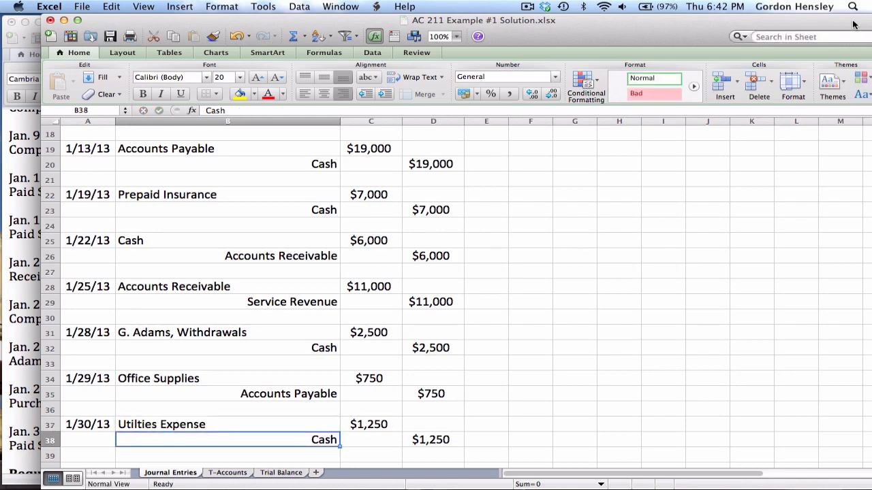
{"action": "key", "text": "Up"}
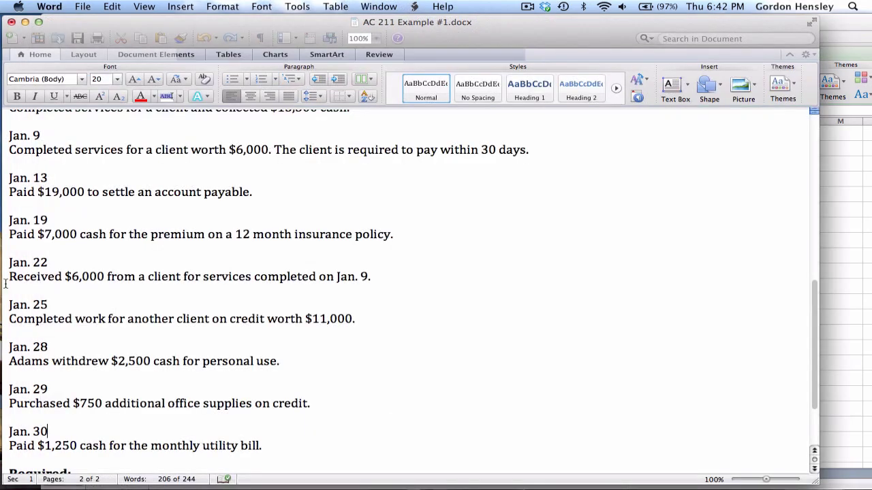
Check the Jan. 30 transaction in Word and correct the debit account in B37 to 'Utilities Expense'
{"action": "left_click", "coordinate": [6, 285]}
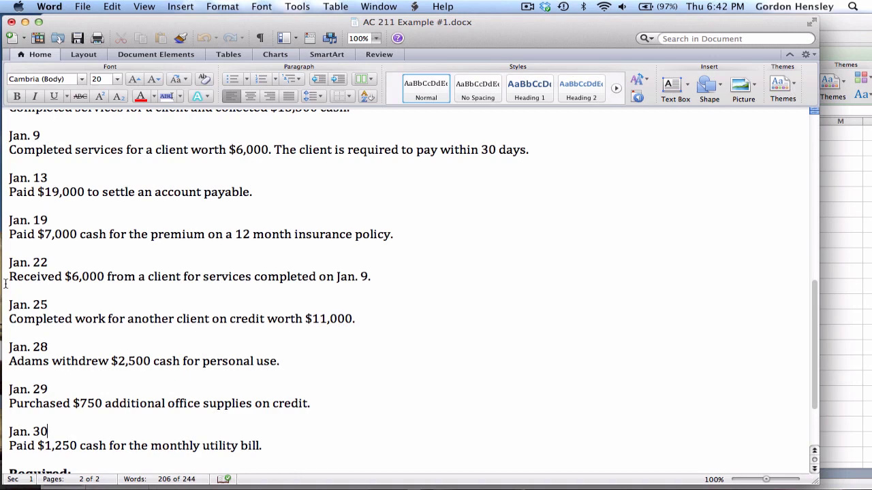
{"action": "left_click", "coordinate": [832, 26]}
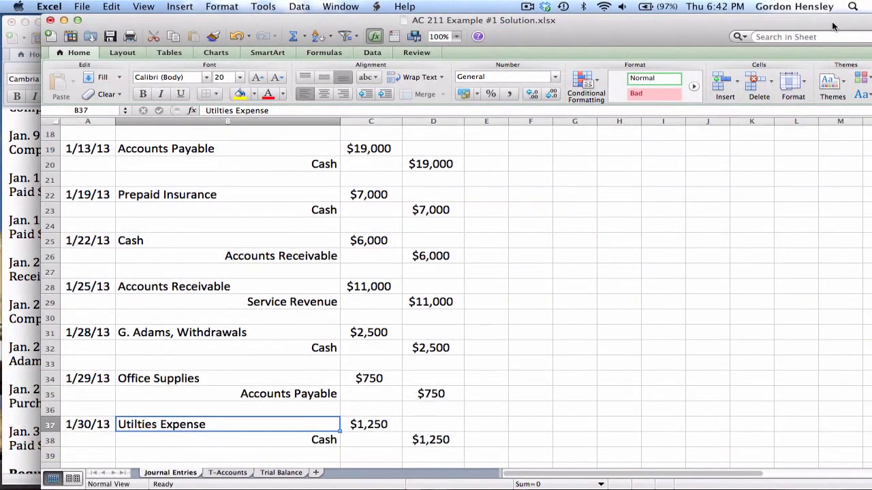
{"action": "left_click", "coordinate": [218, 110]}
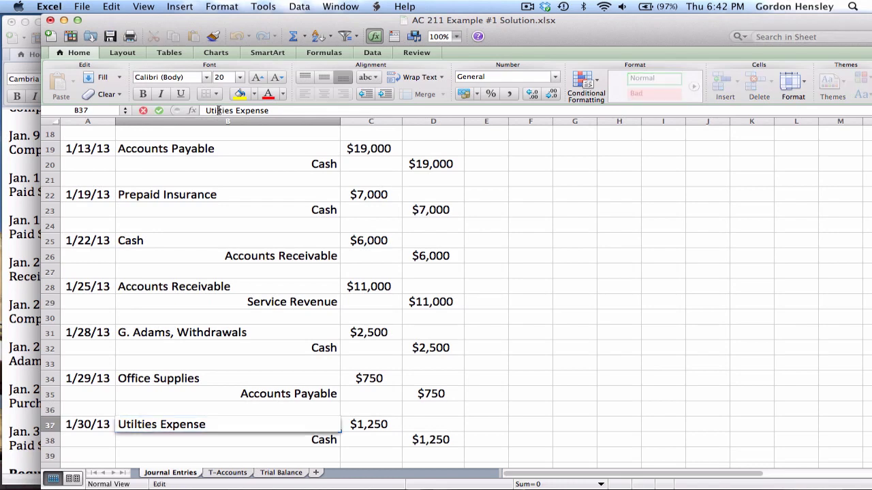
{"action": "type", "text": "i"}
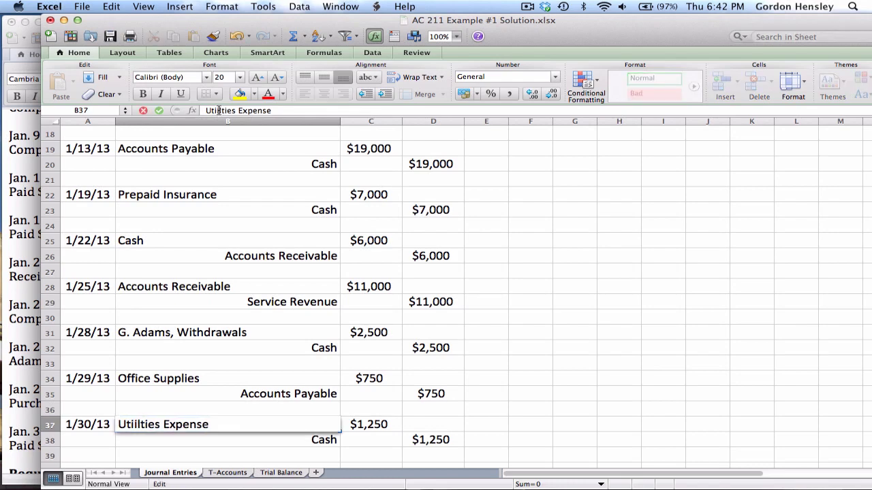
{"action": "key", "text": "BackSpace"}
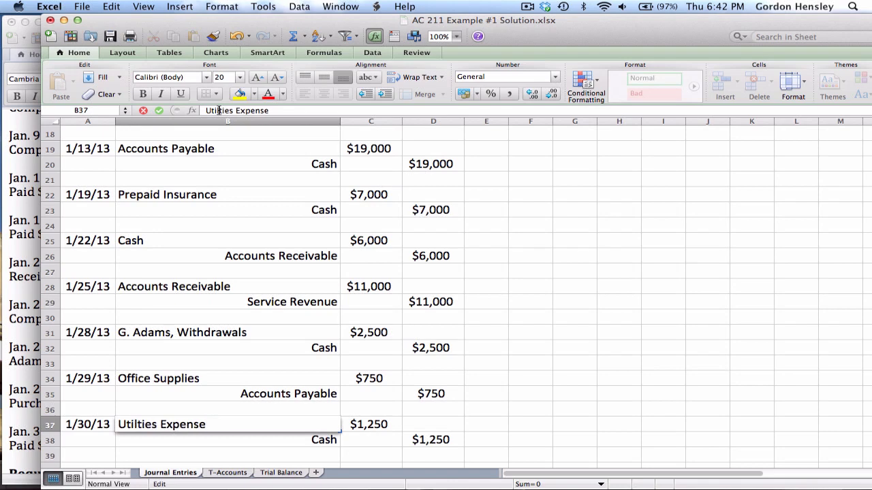
{"action": "type", "text": "i"}
{"action": "key", "text": "Return"}
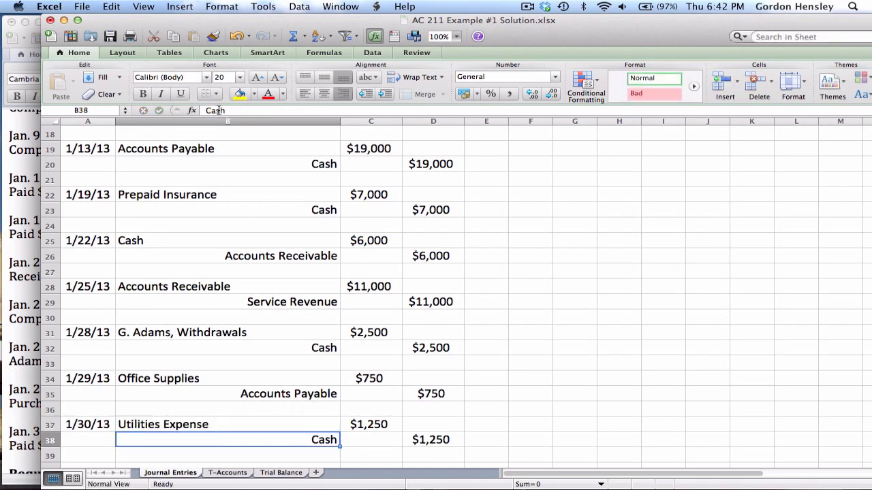
Move the selection back up to cell A1 at the top of the journal
{"action": "key", "text": "Up"}
{"action": "key", "text": "Up"}
{"action": "key", "text": "Up"}
{"action": "key", "text": "Up"}
{"action": "key", "text": "Up"}
{"action": "key", "text": "Up"}
{"action": "key", "text": "Up"}
{"action": "key", "text": "Up"}
{"action": "key", "text": "Up"}
{"action": "key", "text": "Up"}
{"action": "key", "text": "Up"}
{"action": "key", "text": "Up"}
{"action": "key", "text": "Up"}
{"action": "key", "text": "Up"}
{"action": "key", "text": "Up"}
{"action": "key", "text": "Up"}
{"action": "key", "text": "Up"}
{"action": "key", "text": "Up"}
{"action": "key", "text": "Up"}
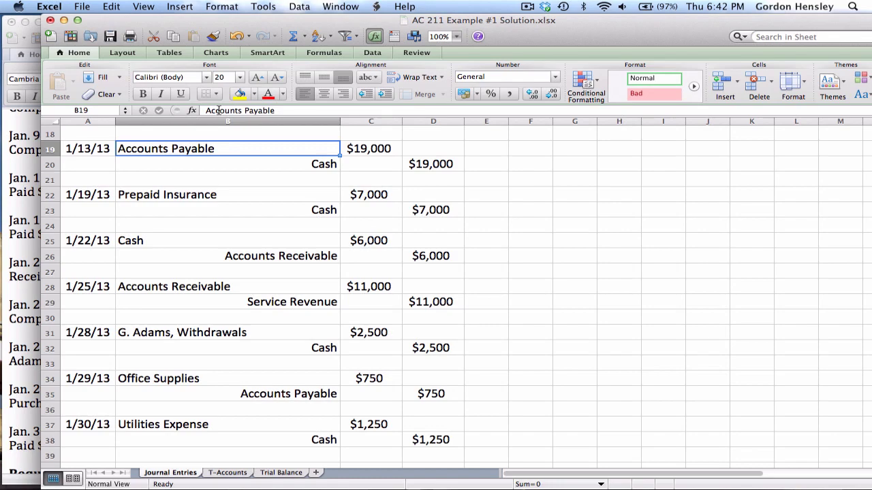
{"action": "key", "text": "Up"}
{"action": "key", "text": "Up"}
{"action": "key", "text": "Up"}
{"action": "key", "text": "Up"}
{"action": "key", "text": "Up"}
{"action": "key", "text": "Up"}
{"action": "key", "text": "Up"}
{"action": "key", "text": "Up"}
{"action": "key", "text": "Up"}
{"action": "key", "text": "Up"}
{"action": "key", "text": "Up"}
{"action": "key", "text": "Up"}
{"action": "key", "text": "Up"}
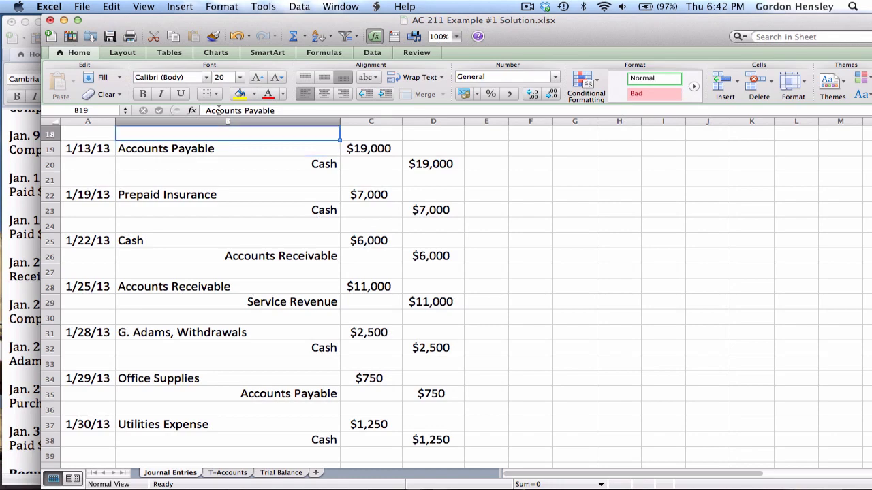
{"action": "key", "text": "Up"}
{"action": "key", "text": "Up"}
{"action": "key", "text": "Up"}
{"action": "key", "text": "Up"}
{"action": "key", "text": "Up"}
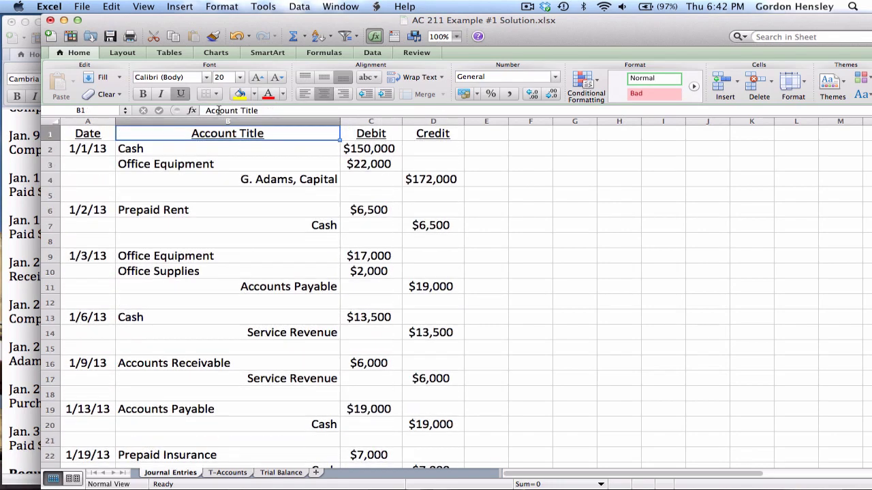
{"action": "key", "text": "Left"}
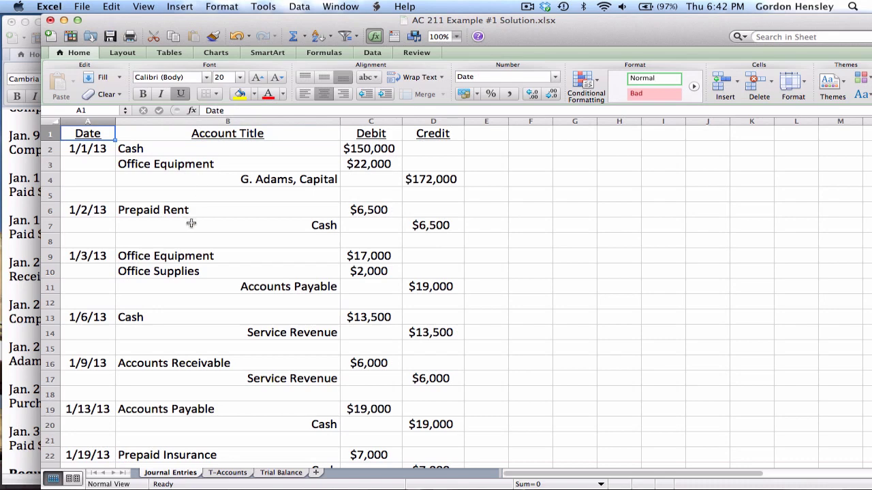
Switch to the T-Accounts worksheet from the sheet tabs at the bottom of the workbook
{"action": "left_click", "coordinate": [225, 473]}
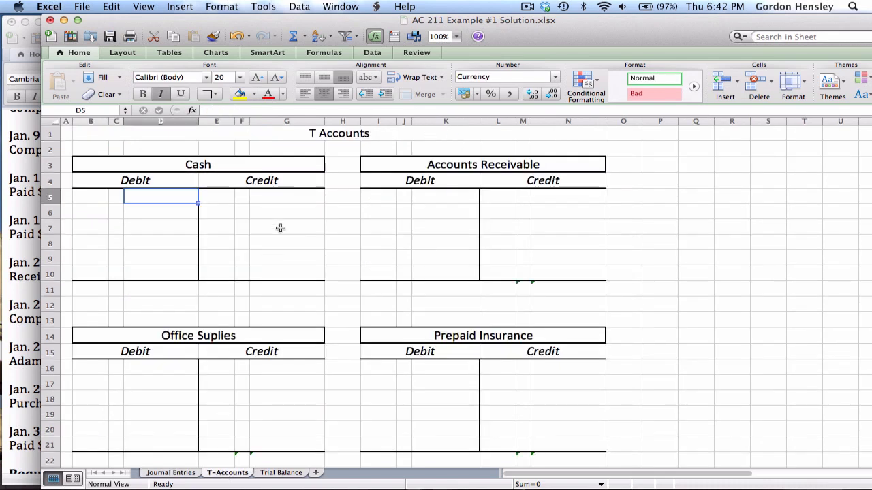